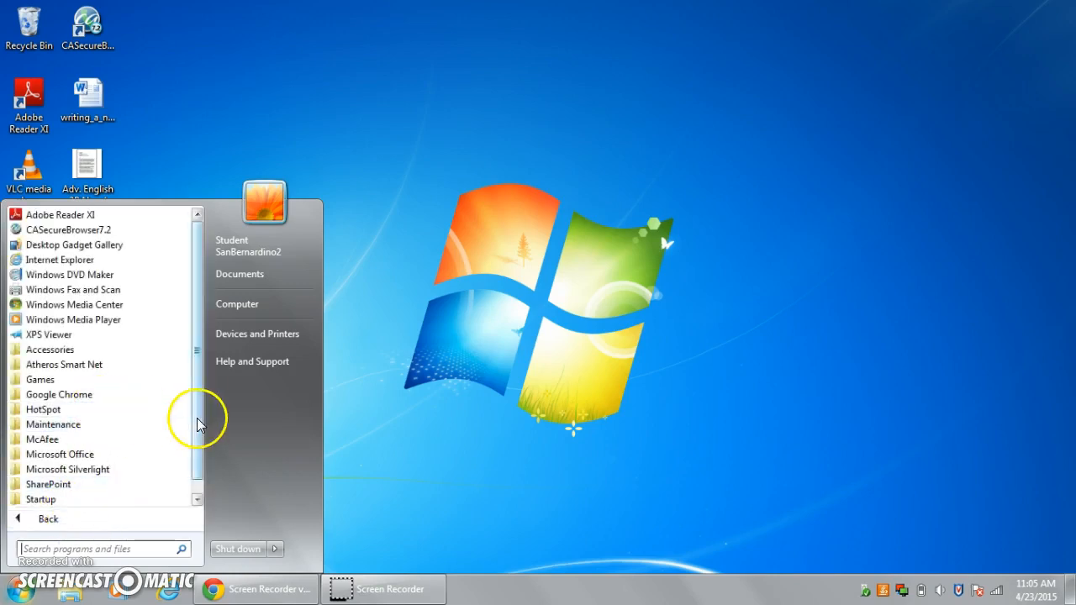
Launch Microsoft Excel 2010 from the Microsoft Office program group.
scroll(195, 433, "down", 1)
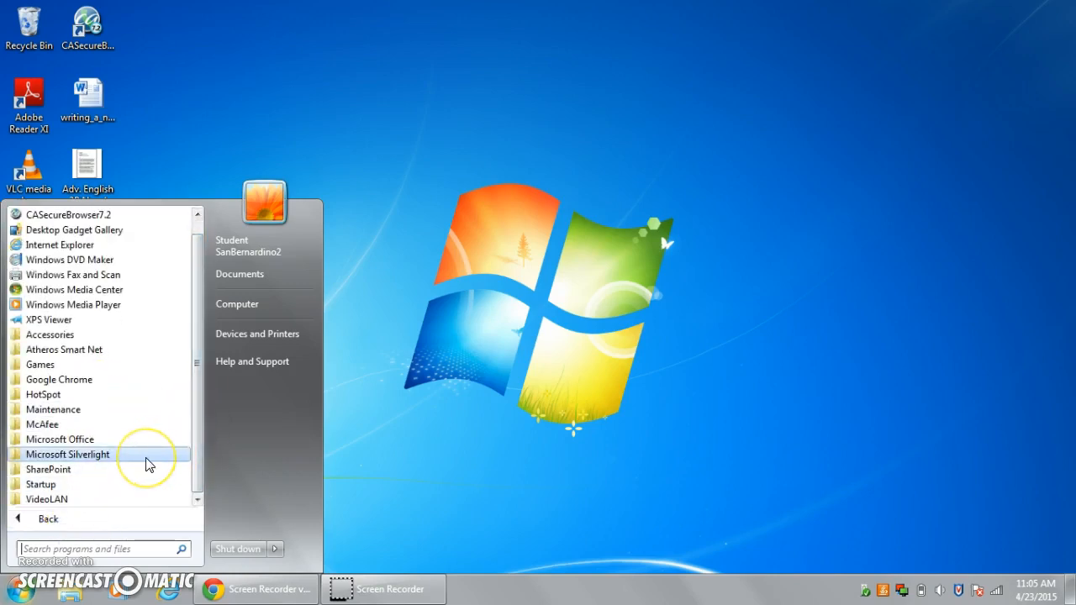
left_click(102, 440)
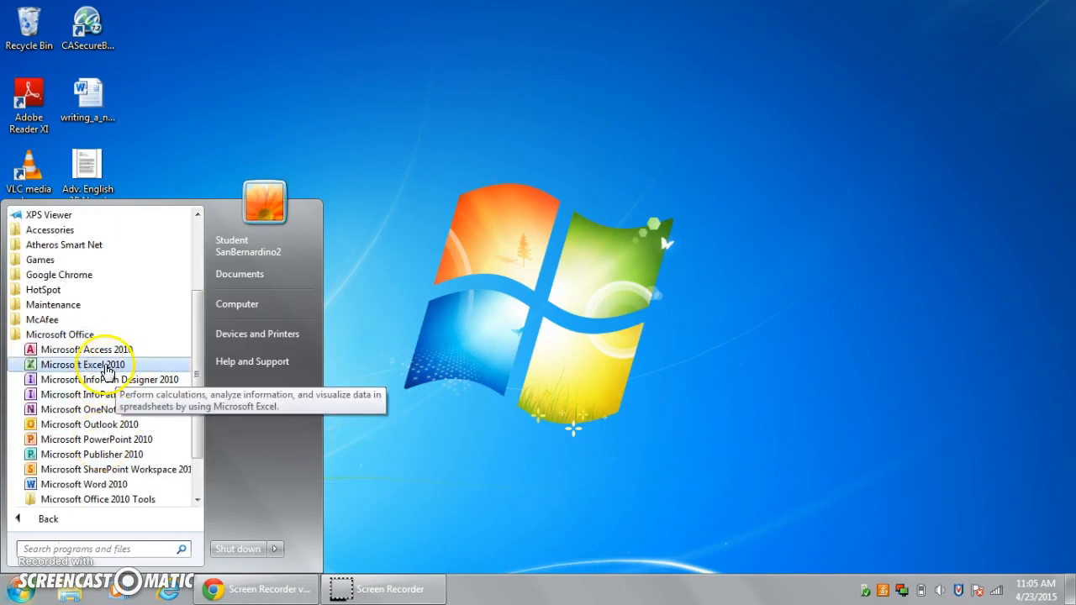
left_click(108, 367)
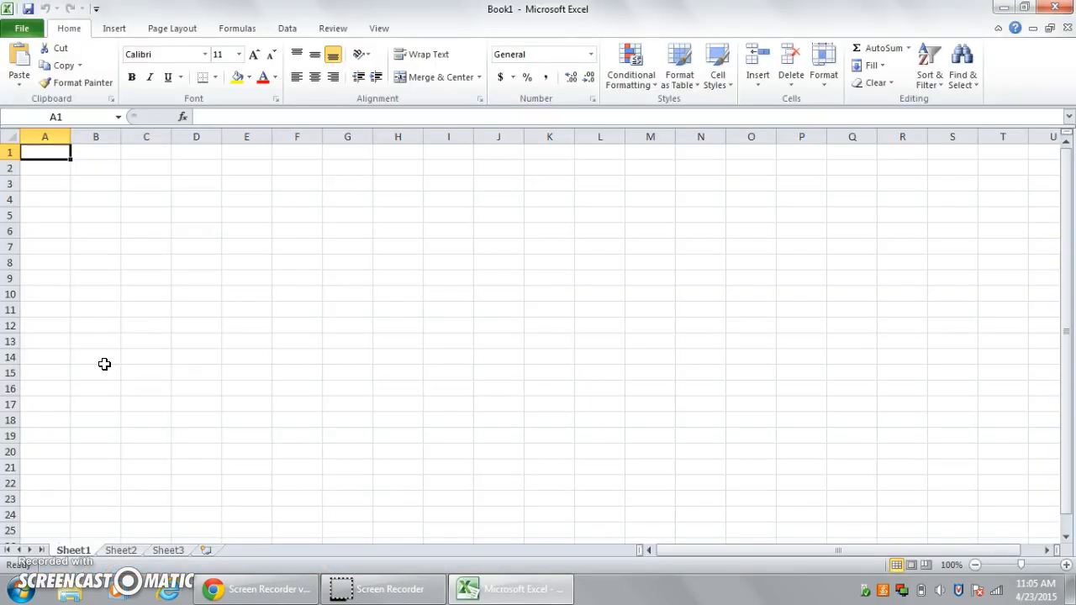
Enable the Analysis ToolPak and Analysis ToolPak - VBA add-ins in the Excel options.
left_click(289, 29)
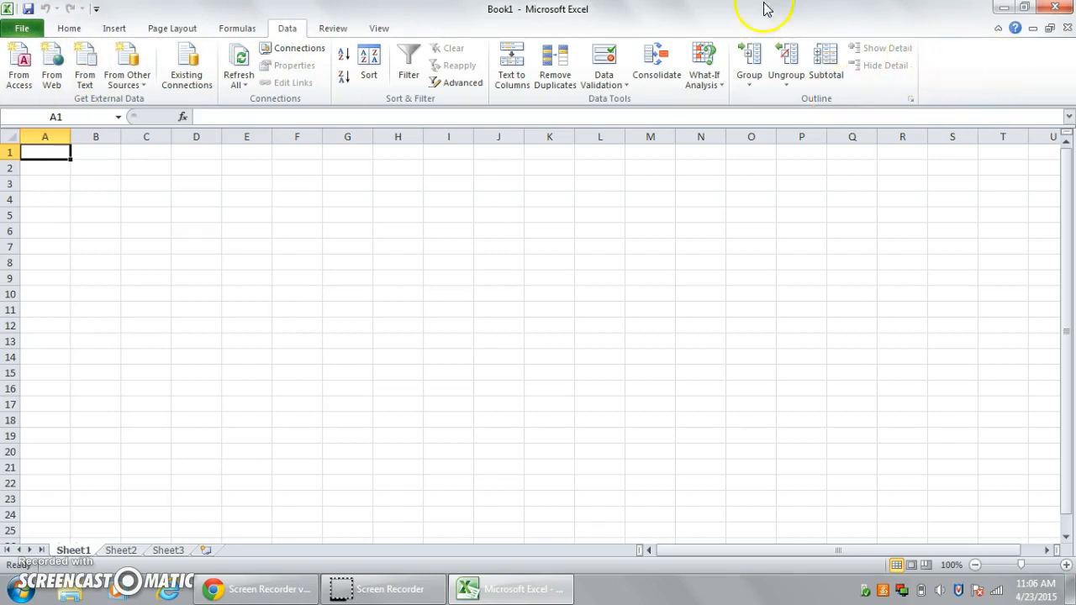
left_click(23, 30)
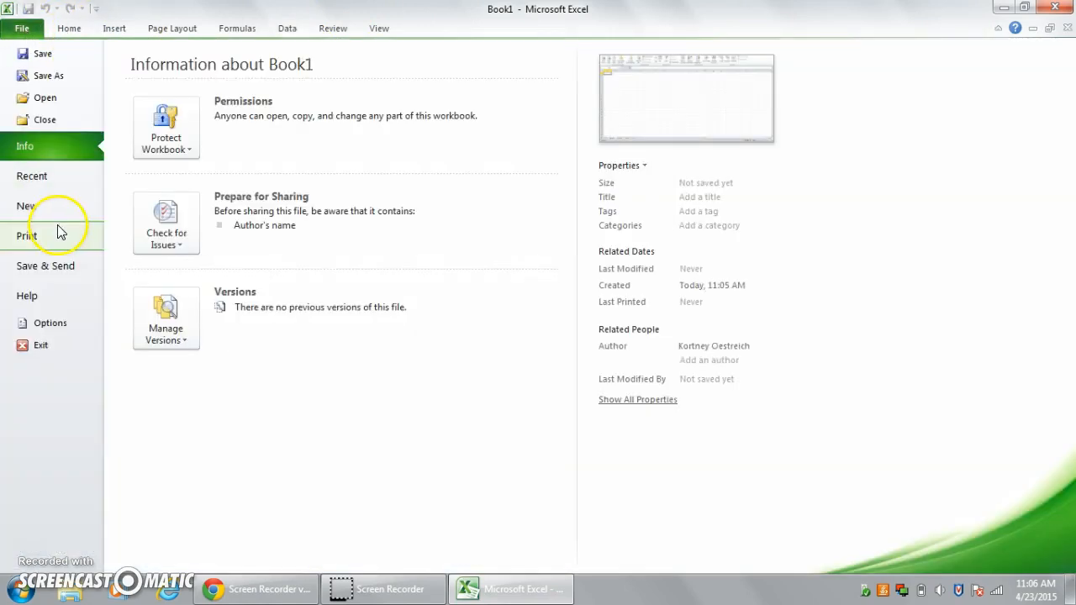
left_click(46, 327)
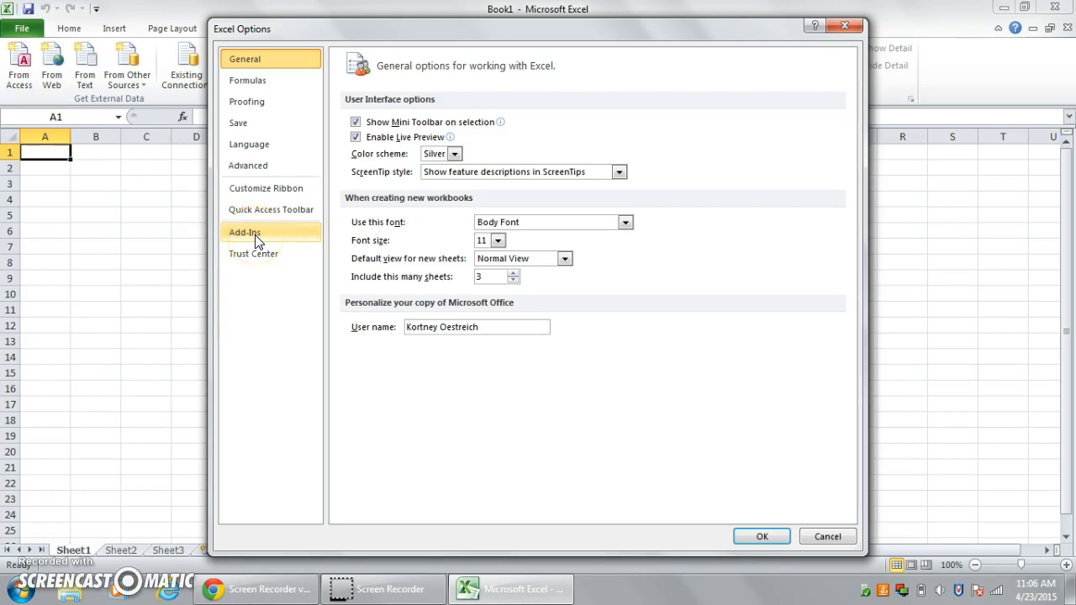
left_click(265, 236)
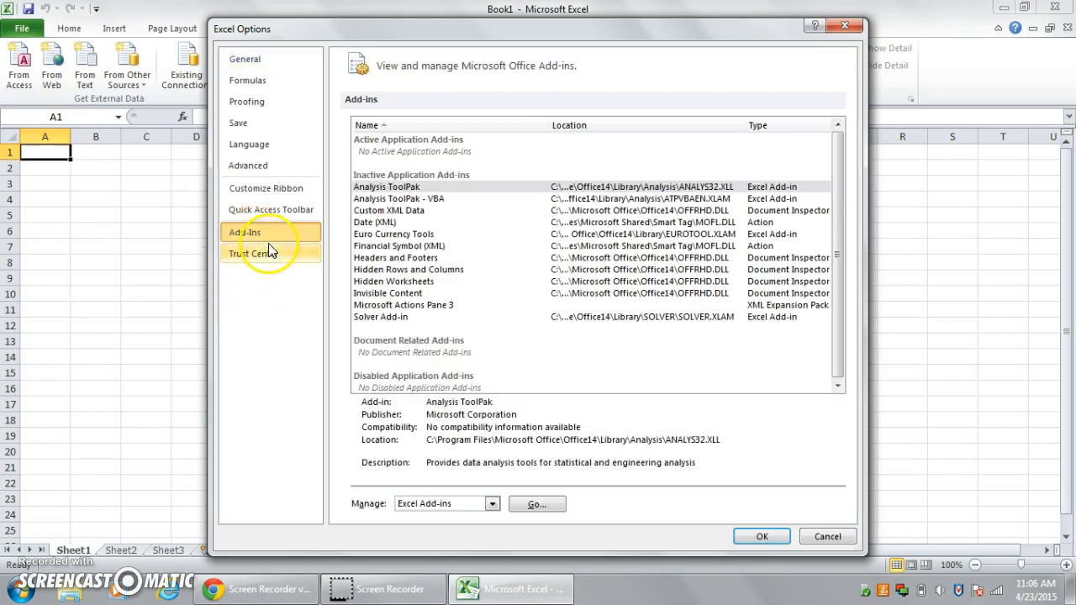
left_click(389, 190)
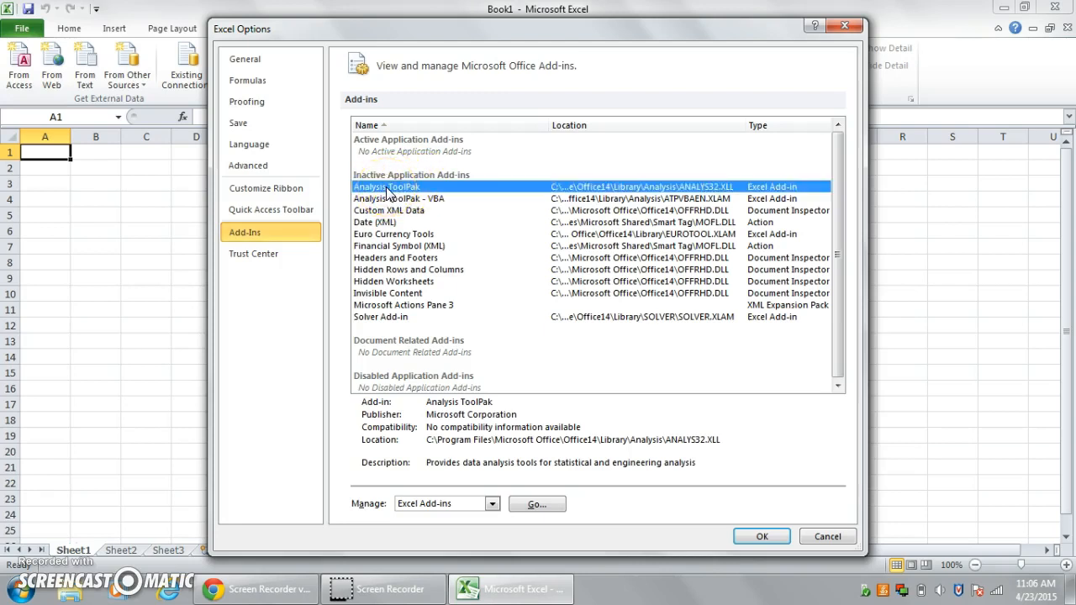
left_click(536, 505)
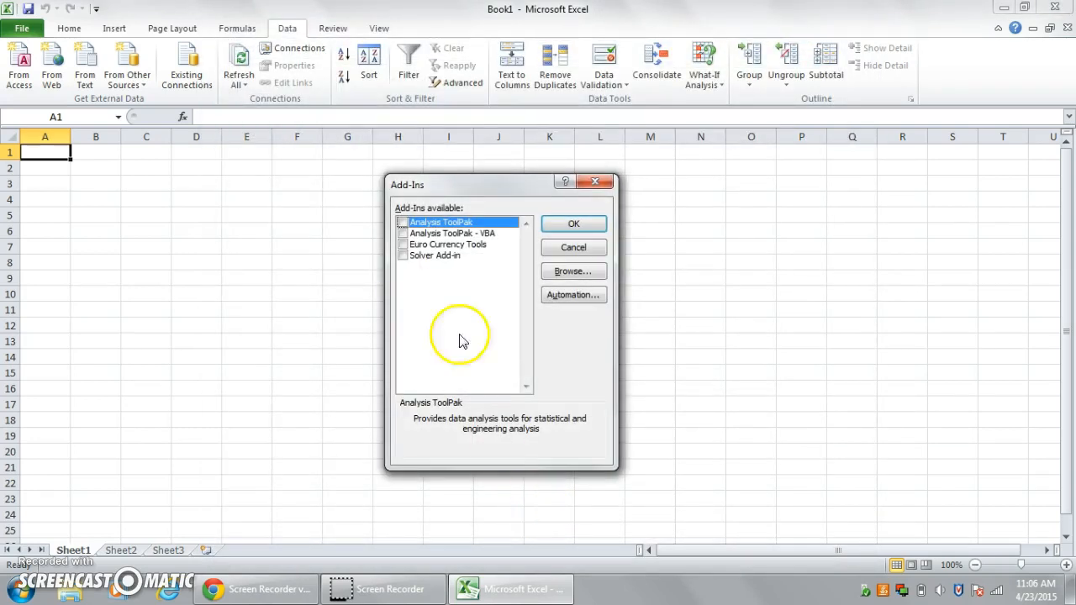
left_click(403, 233)
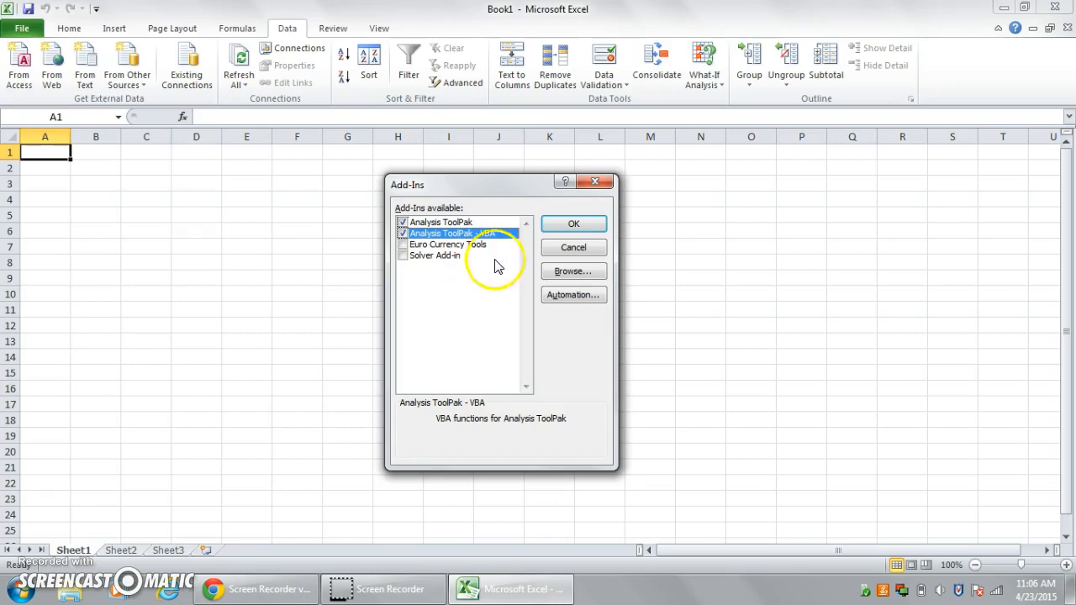
left_click(551, 229)
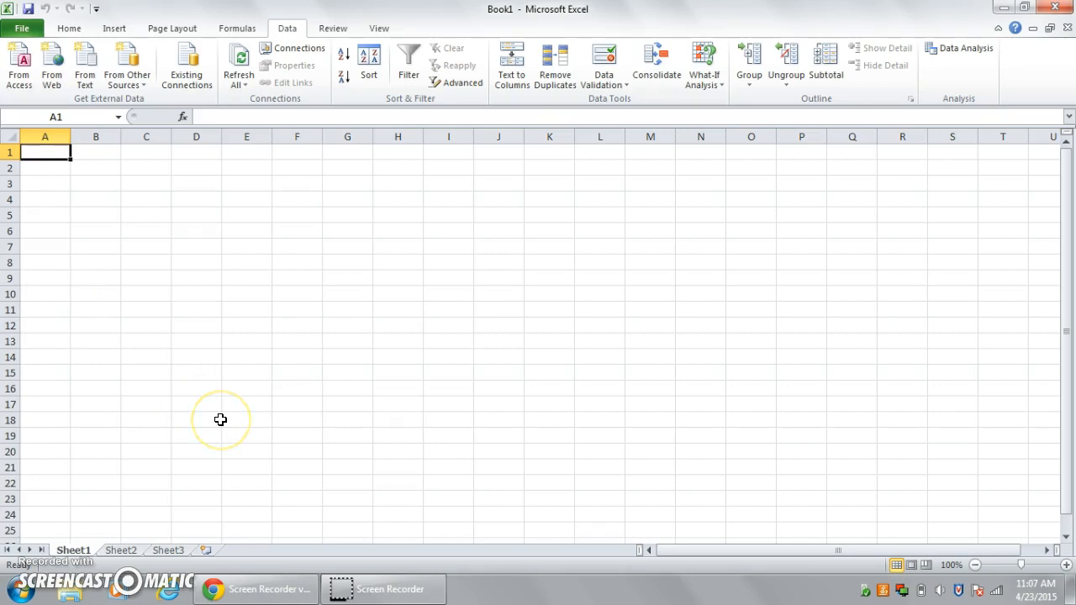
Start the data list in column A with 2 in A1 and 13 in A2.
type("2")
key("Return")
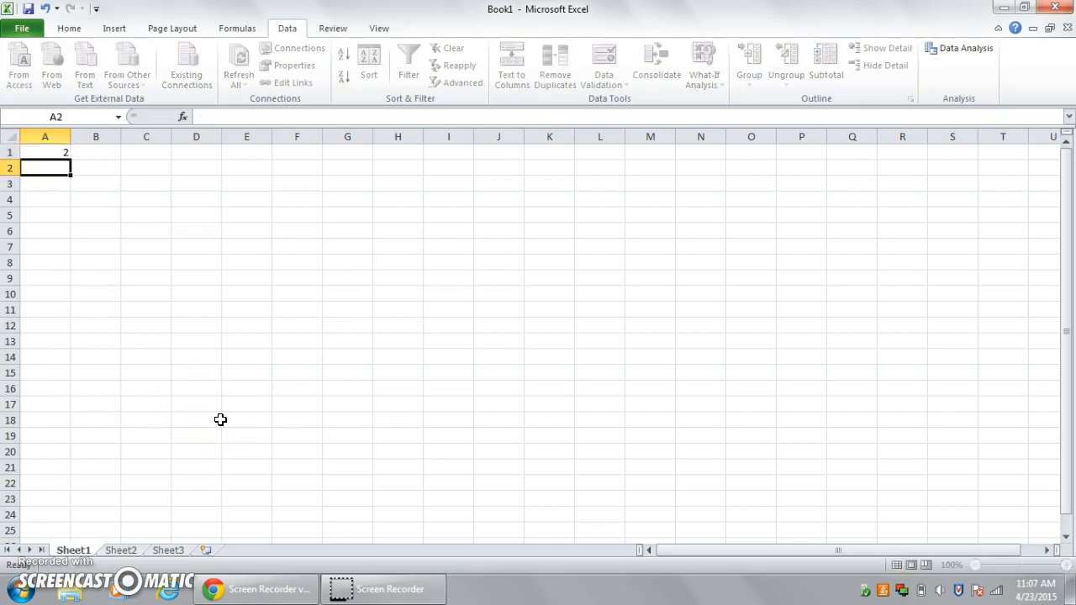
type("34")
key("Return")
key("Up")
type("13")
key("Return")
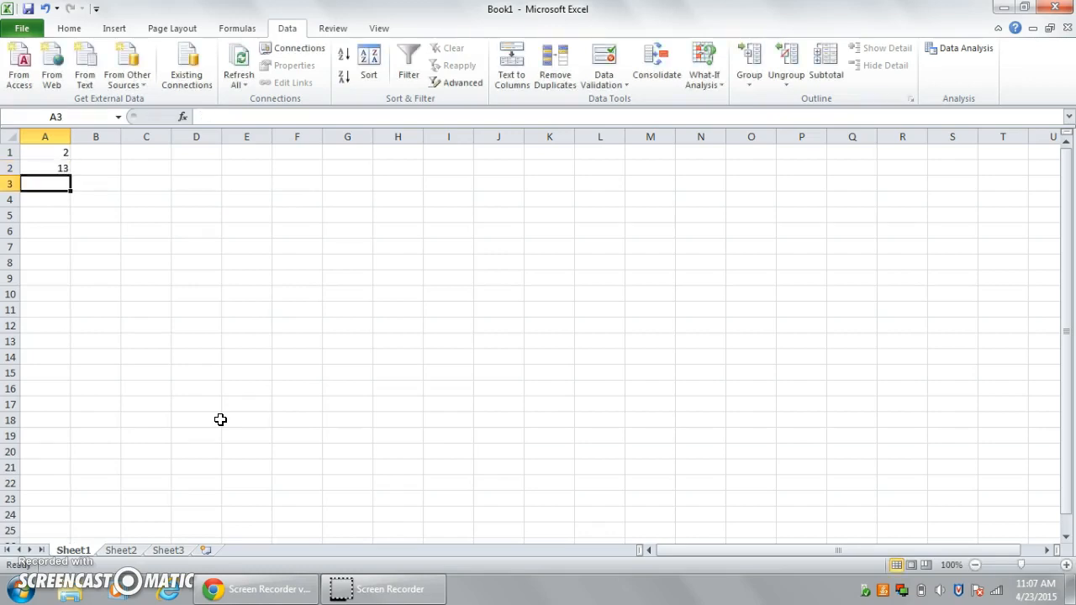
Continue the data list with 15, 6, 19 and 12 in cells A3 to A6.
type("15")
key("Return")
type("6")
key("Return")
type("19")
key("Return")
type("12")
key("Return")
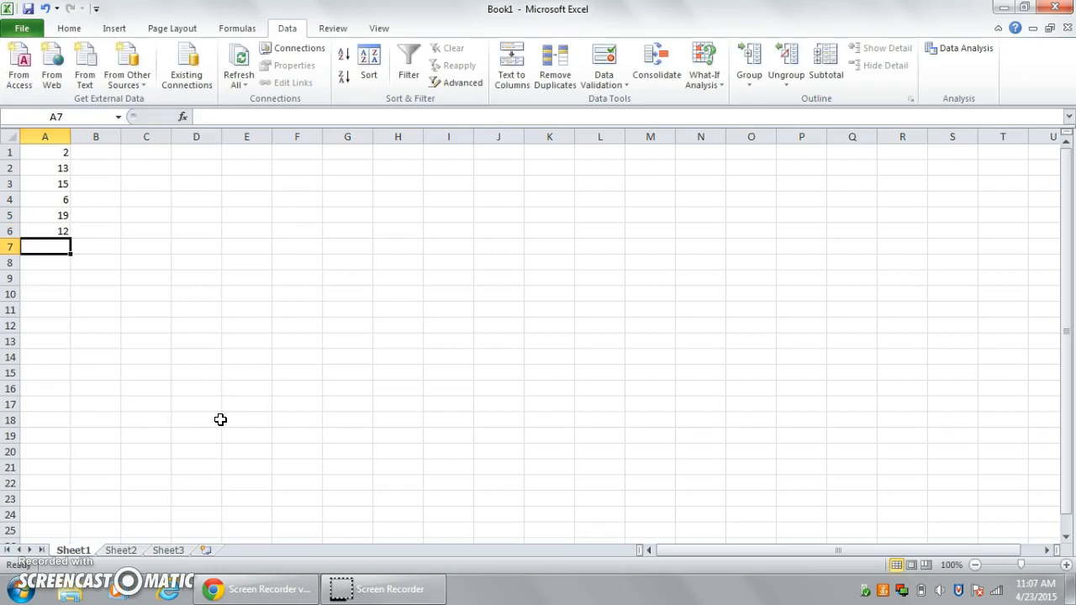
Enter the data values 15, 8, 10 and 2 in cells A7 to A10.
type("15")
key("Return")
type("8")
key("Return")
type("10")
key("Return")
type("2")
key("Return")
key("Return")
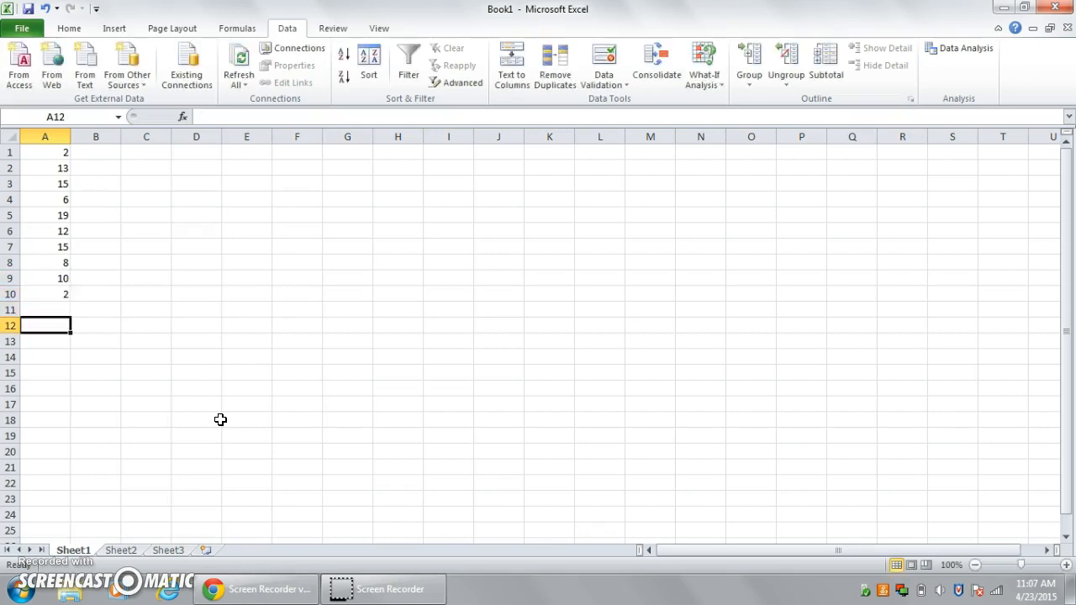
Enter the data values 11, 23, 21 and 23 in cells A11 to A14.
key("Up")
type("11")
key("Return")
type("23")
key("Return")
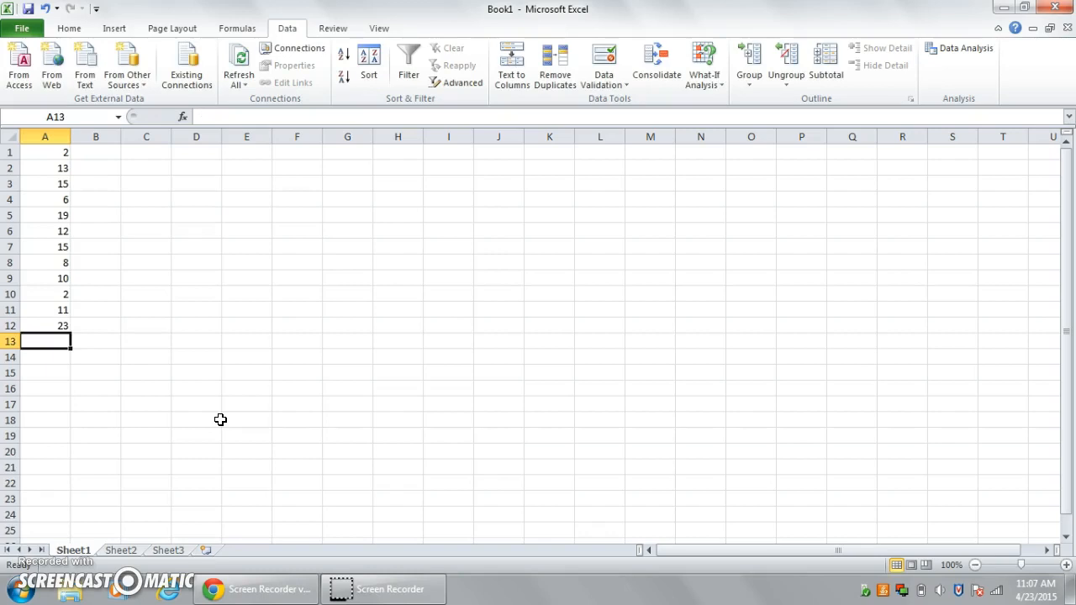
type("21")
key("Return")
type("23")
key("Return")
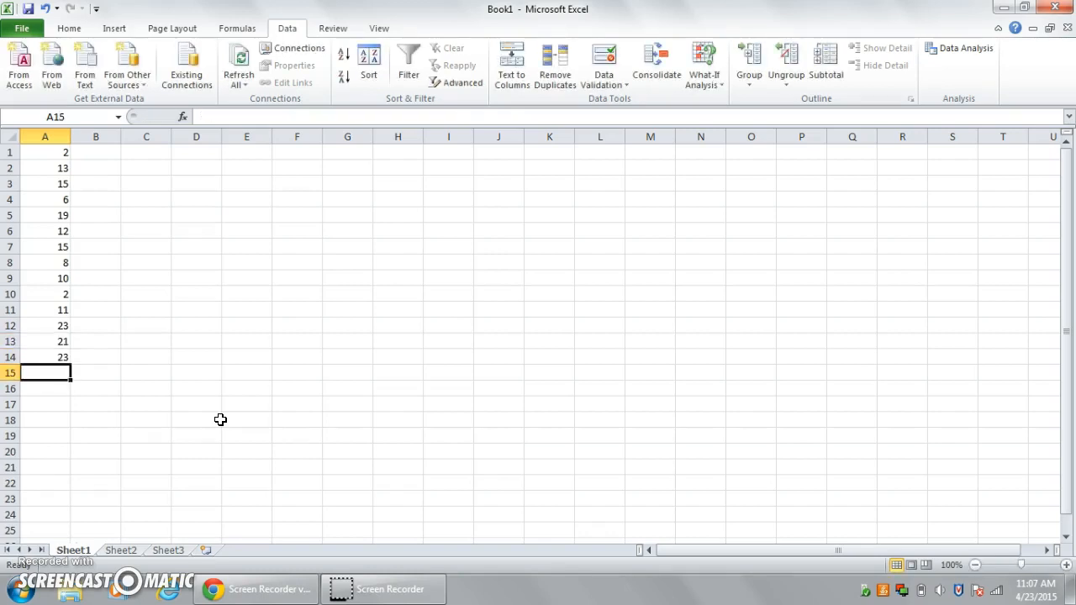
Enter the data values 4, 7, 8, 9 and 23 in cells A15 to A19.
type("4")
key("Return")
type("7")
key("Return")
type("8")
key("Return")
type("9")
key("Return")
type("23")
key("Return")
Complete the data list with 16, 11, 12, 12, 10 and 9 in cells A20 to A25.
type("16")
key("Return")
type("11")
key("Return")
type("12")
key("Return")
type("12")
key("Return")
type("10")
key("Return")
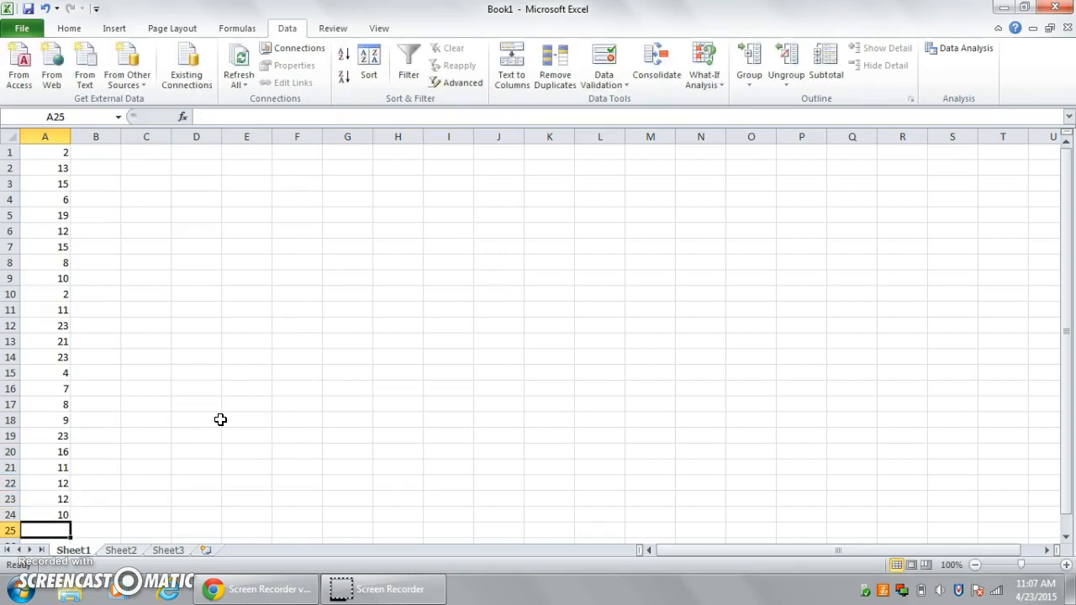
type("9")
key("Return")
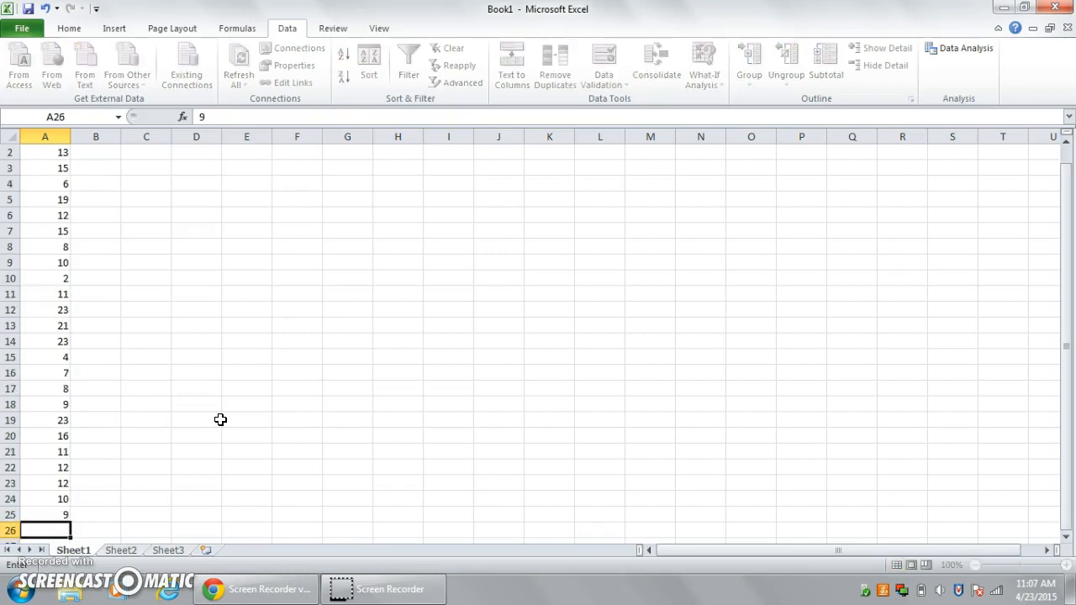
Enter the heading BIN in cell C1, leaving column B empty beside the data.
key("Right")
key("Up")
key("Up")
key("Up")
key("Up")
key("Up")
key("Up")
key("Up")
key("Up")
key("Up")
key("Up")
key("Up")
key("Up")
key("Up")
key("Up")
key("Up")
key("Up")
key("Up")
key("Up")
key("Up")
key("Up")
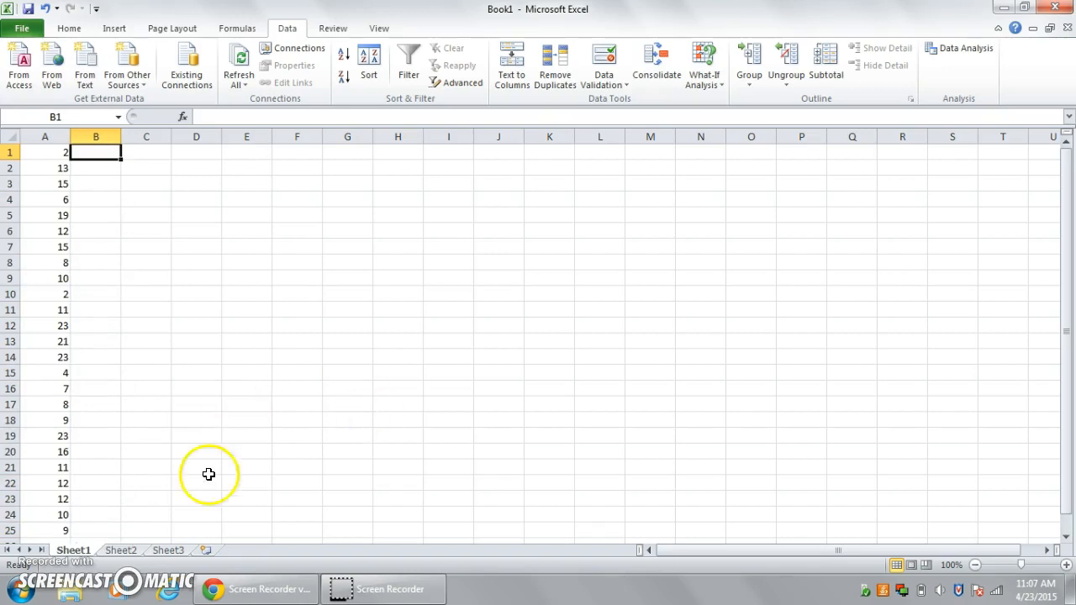
left_click(133, 155)
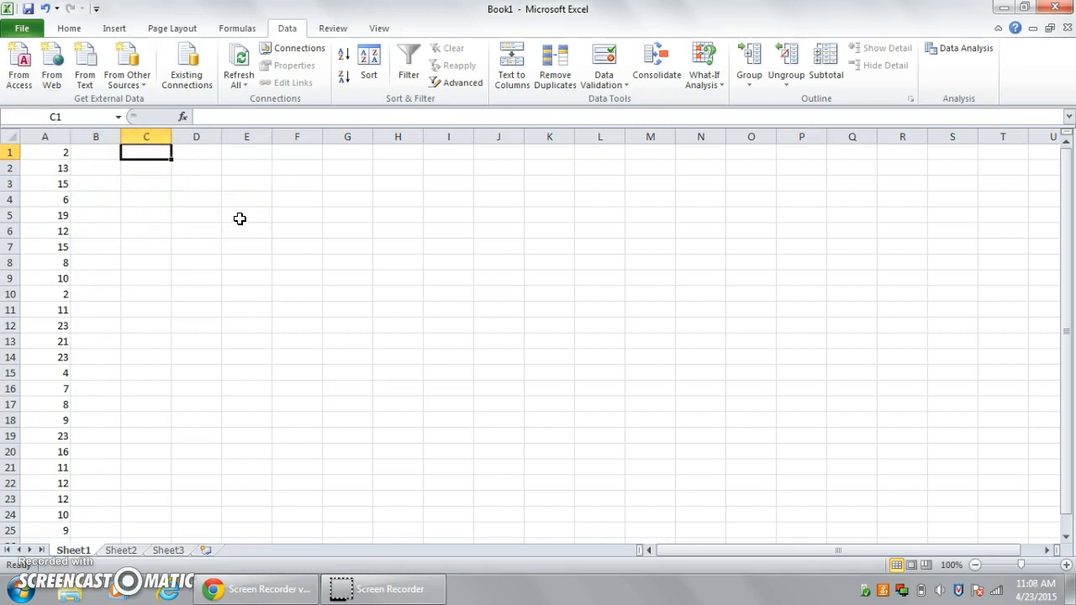
type("BIN")
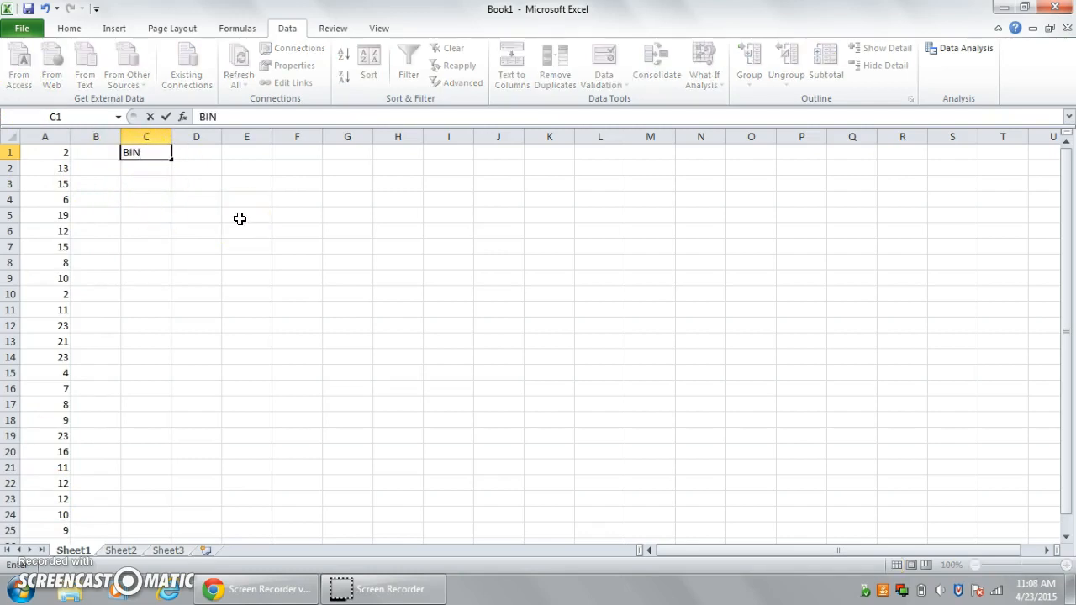
key("Return")
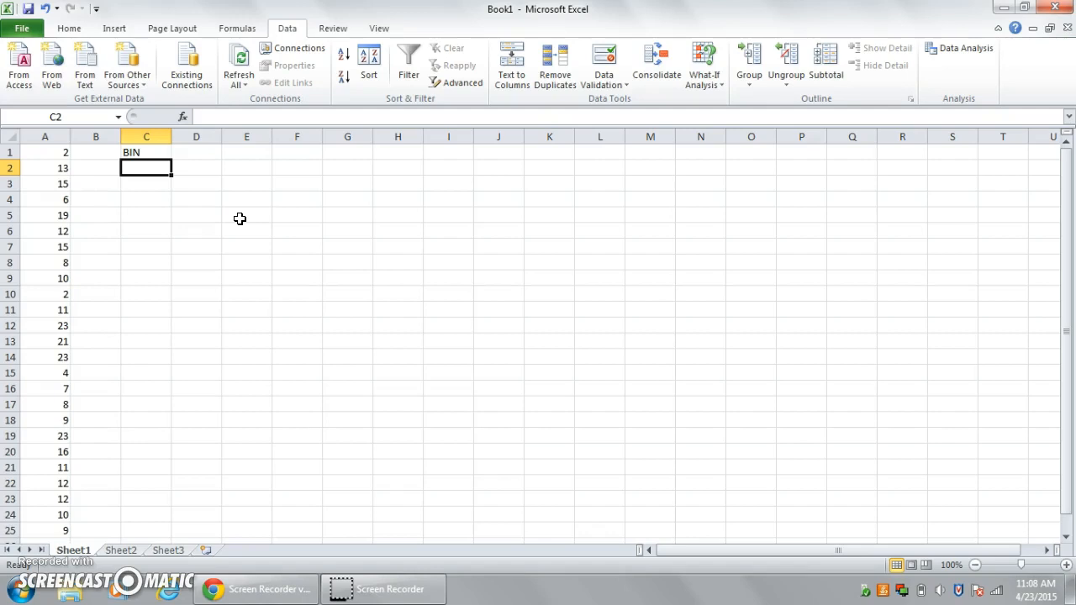
List the bin limits 5, 10, 15, 20 and 25 below the BIN heading in cells C2 to C6.
type("5")
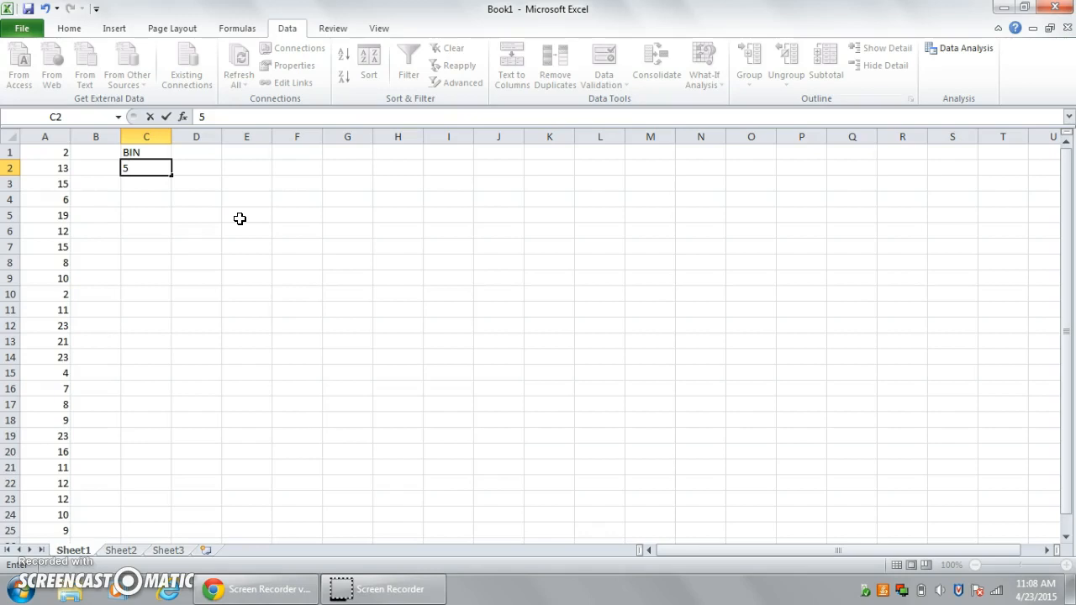
key("Return")
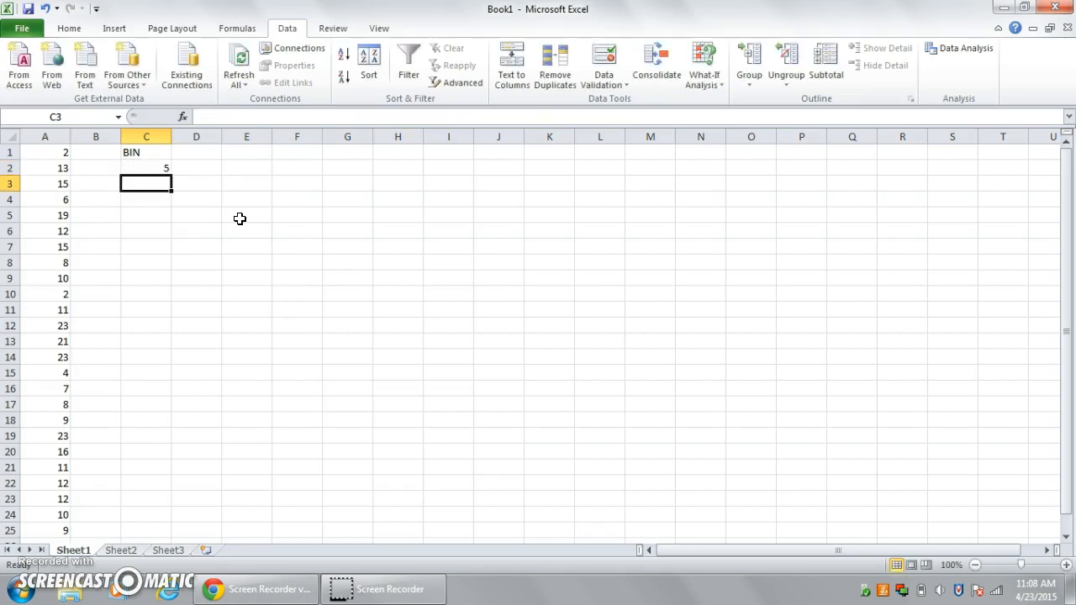
type("10")
key("Return")
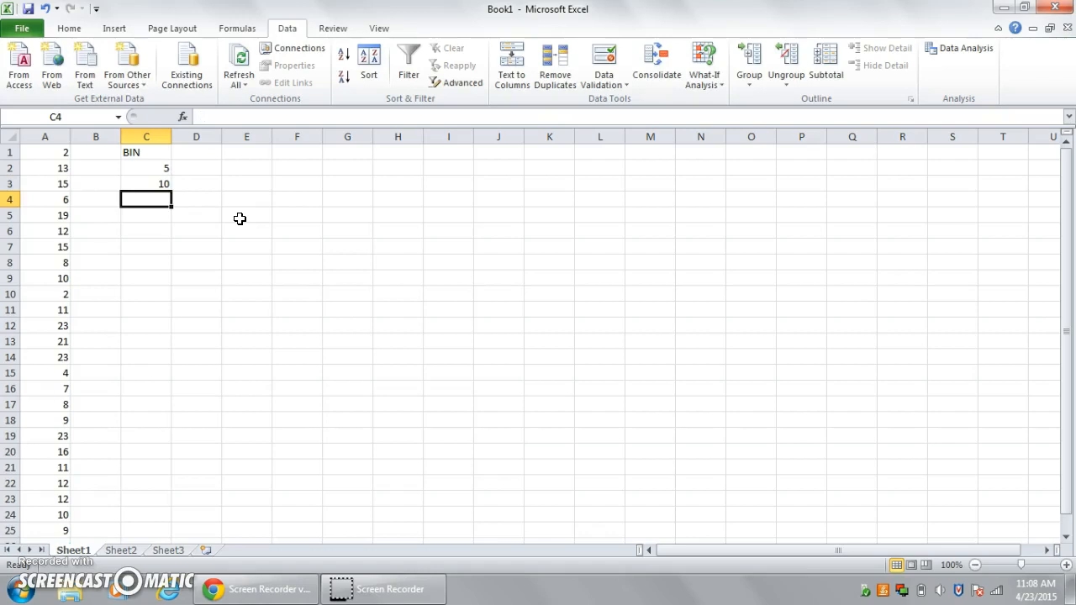
type("15")
key("Return")
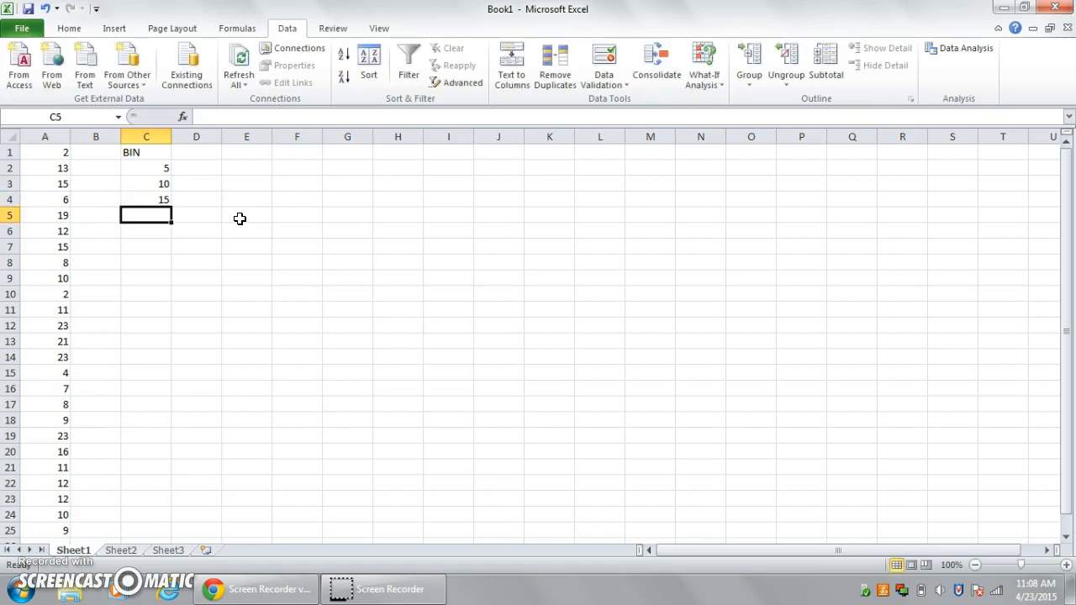
type("20")
key("Return")
type("2")
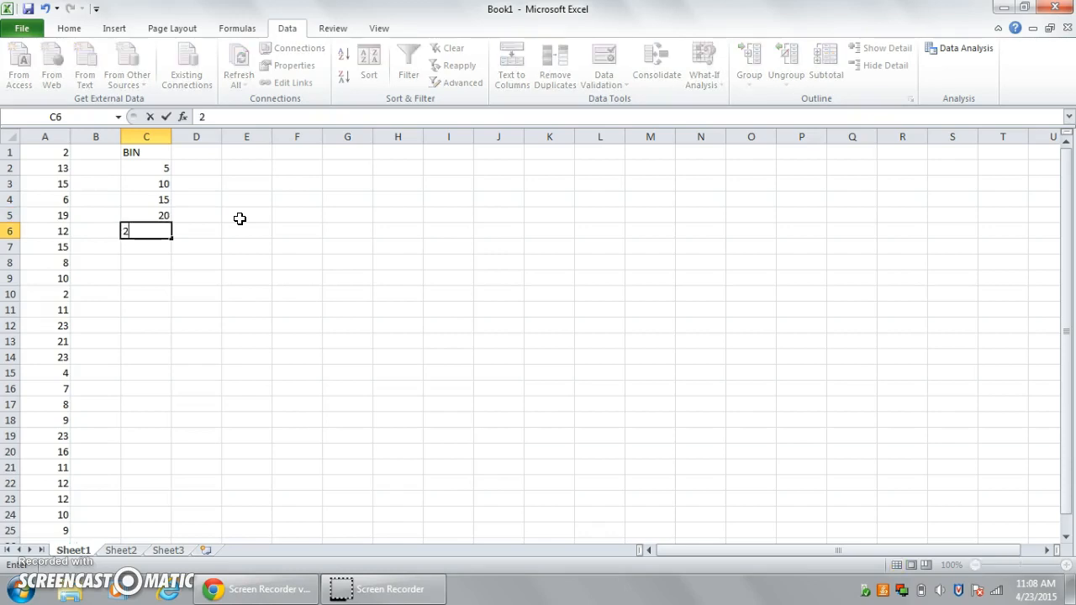
type("5")
key("Return")
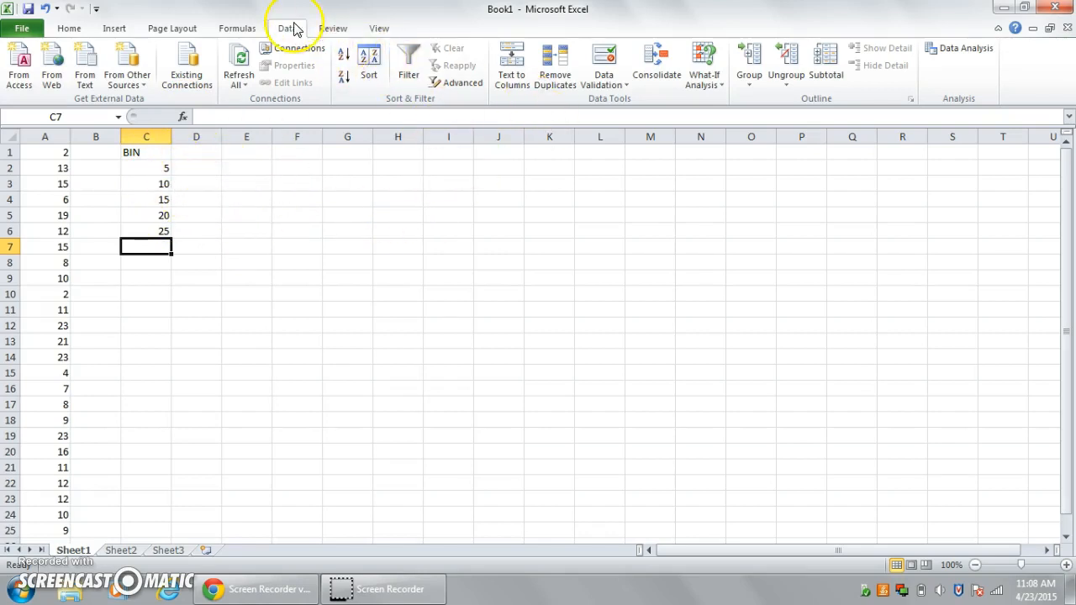
Open the Histogram tool from the Data Analysis tools.
left_click(70, 28)
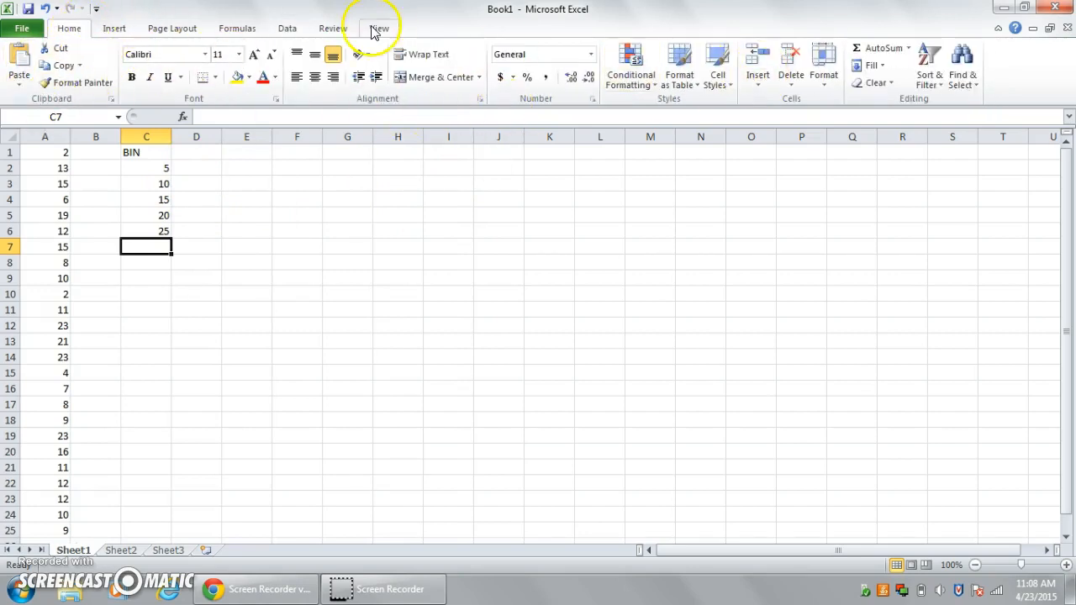
left_click(289, 28)
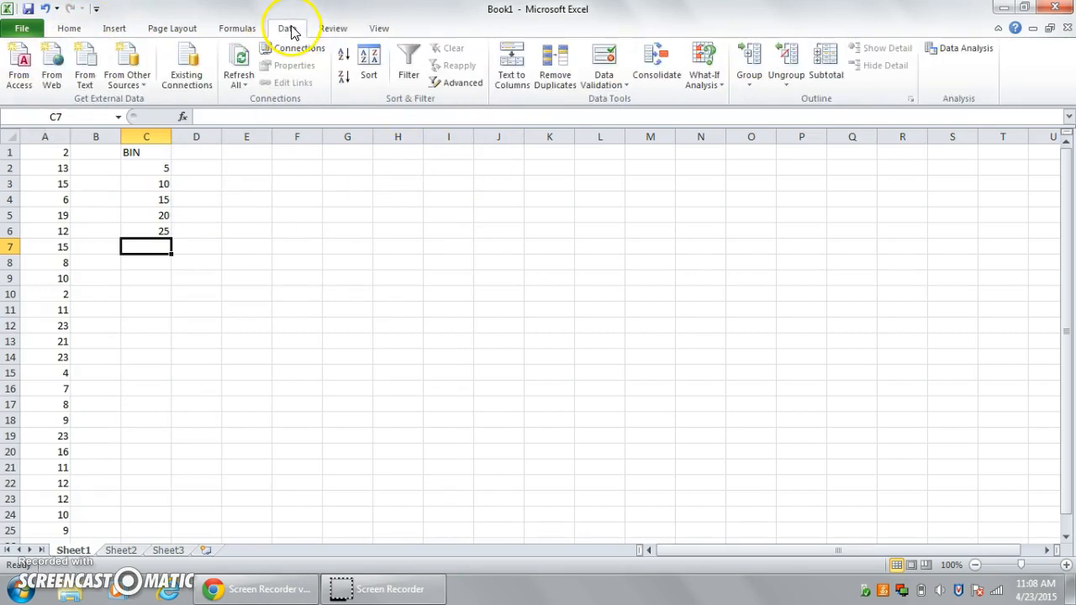
left_click(960, 55)
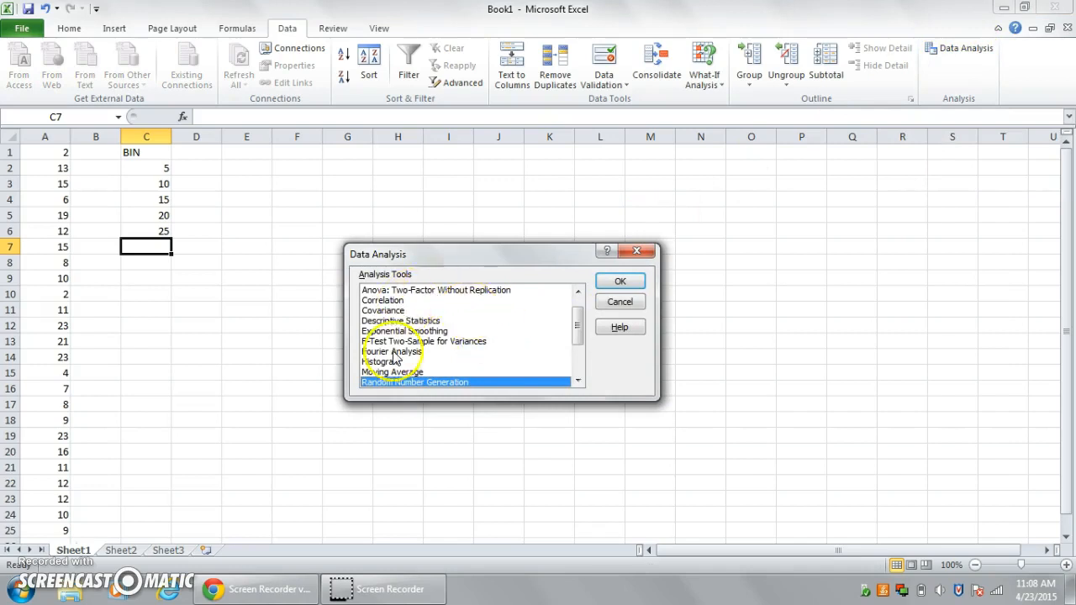
left_click(386, 362)
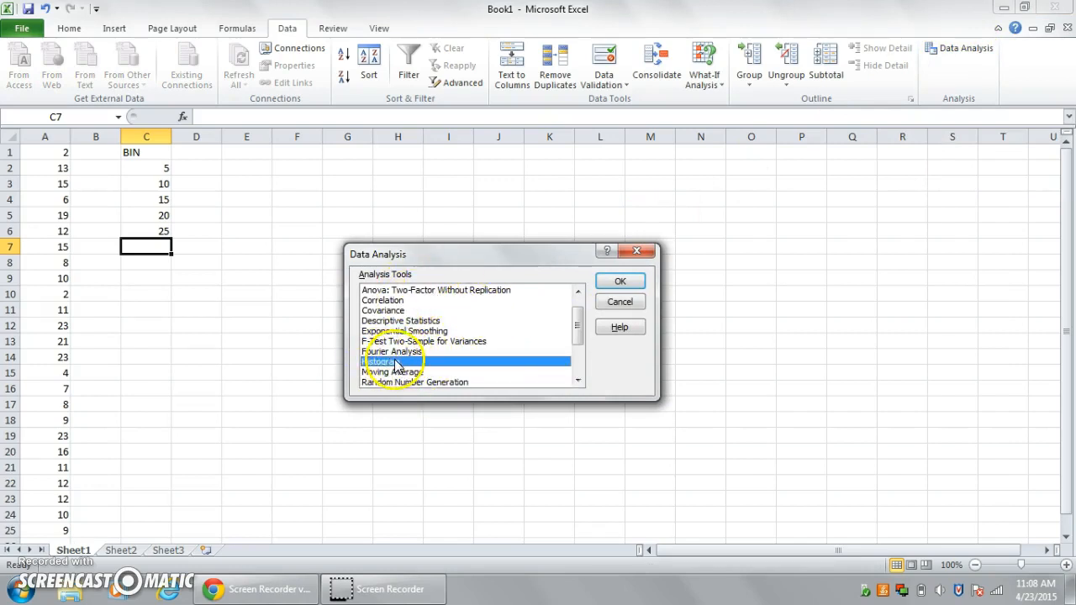
left_click(615, 284)
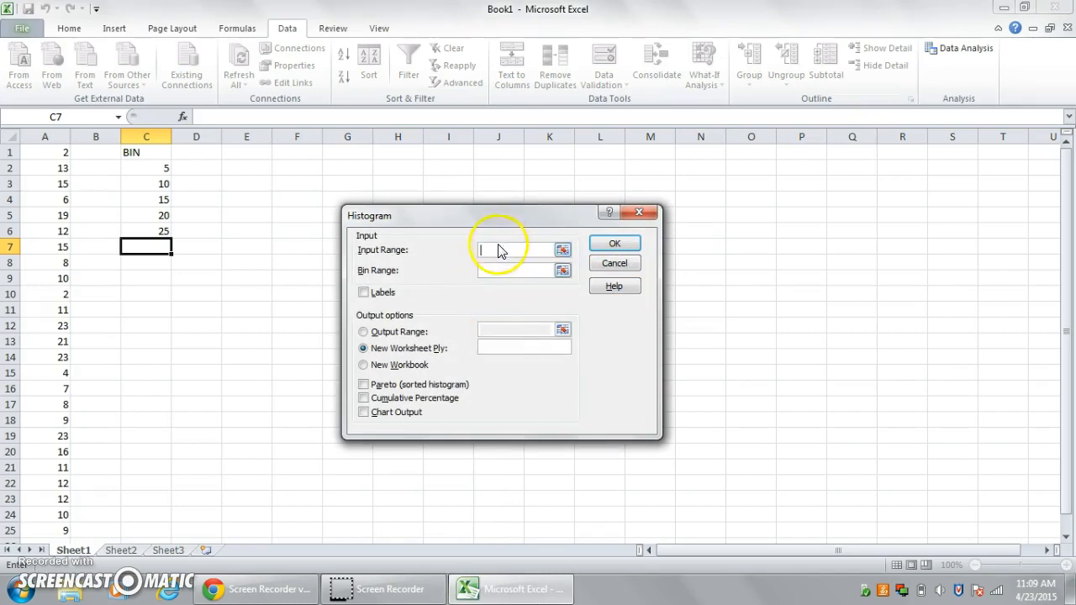
left_click(452, 264)
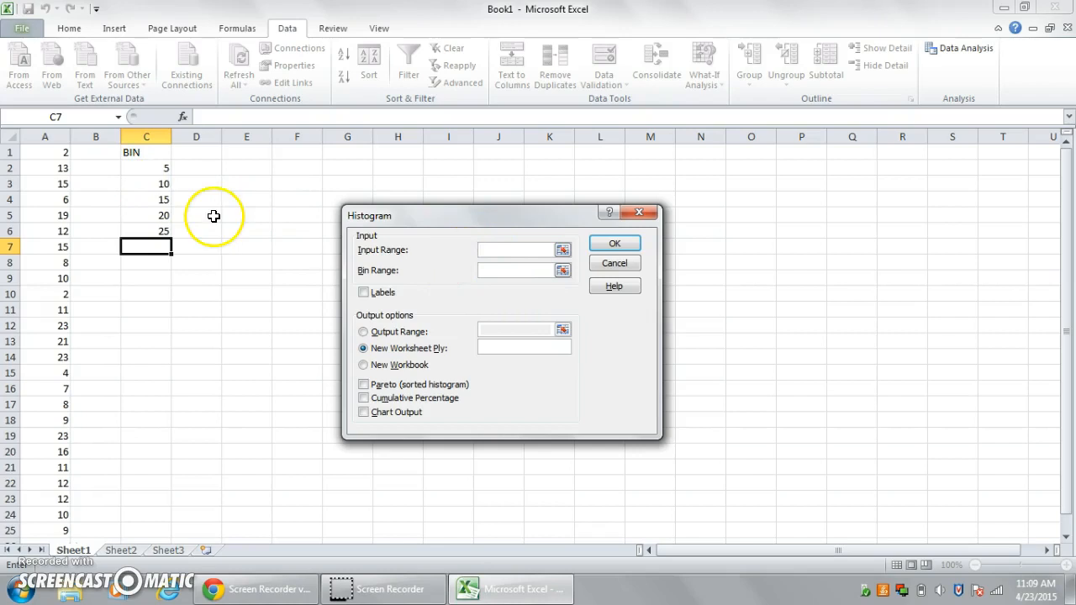
Set the histogram's input range to A1:A25 and bin range to C1:C6, with Labels enabled.
left_click_drag(63, 153, 55, 528)
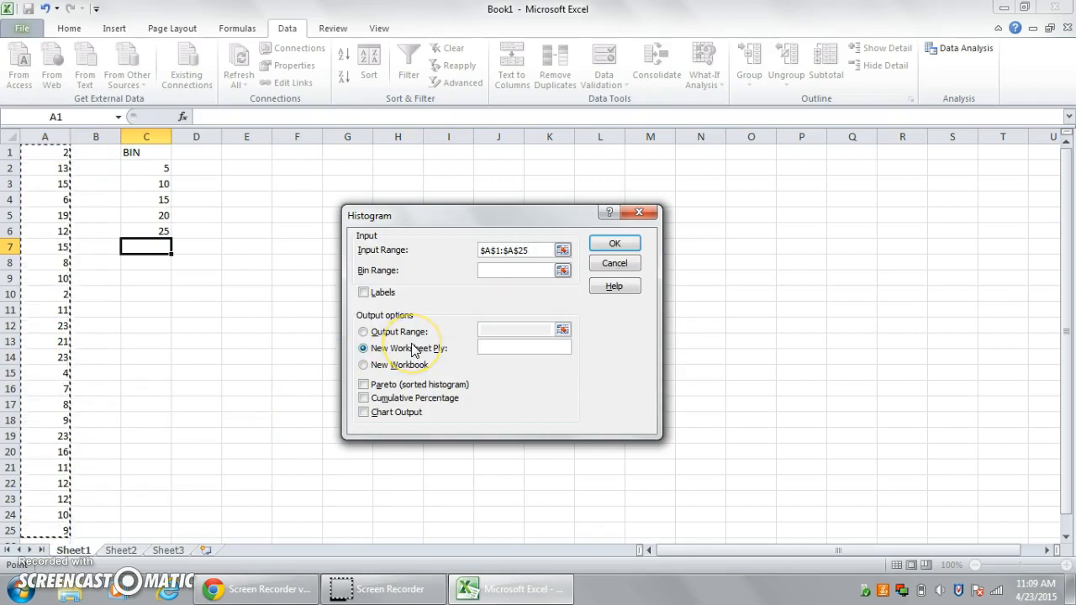
left_click(494, 270)
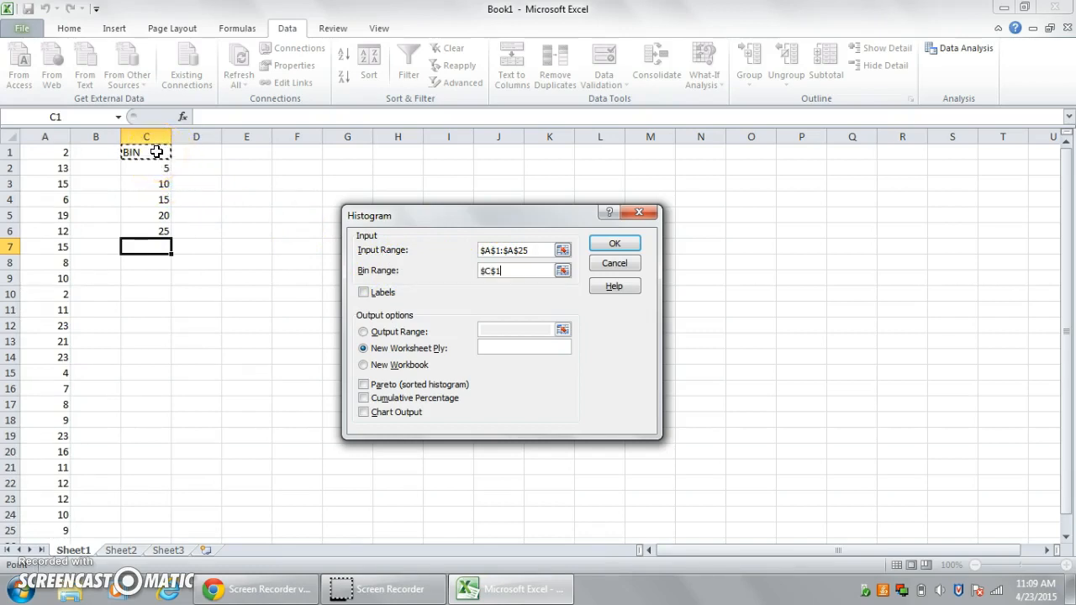
left_click_drag(155, 153, 151, 229)
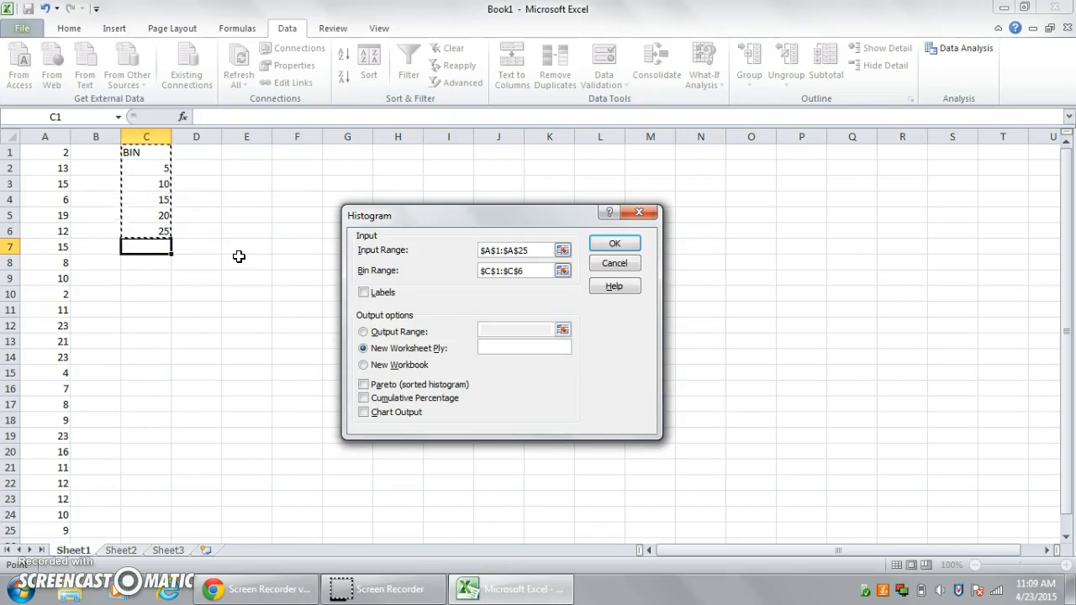
left_click(142, 165)
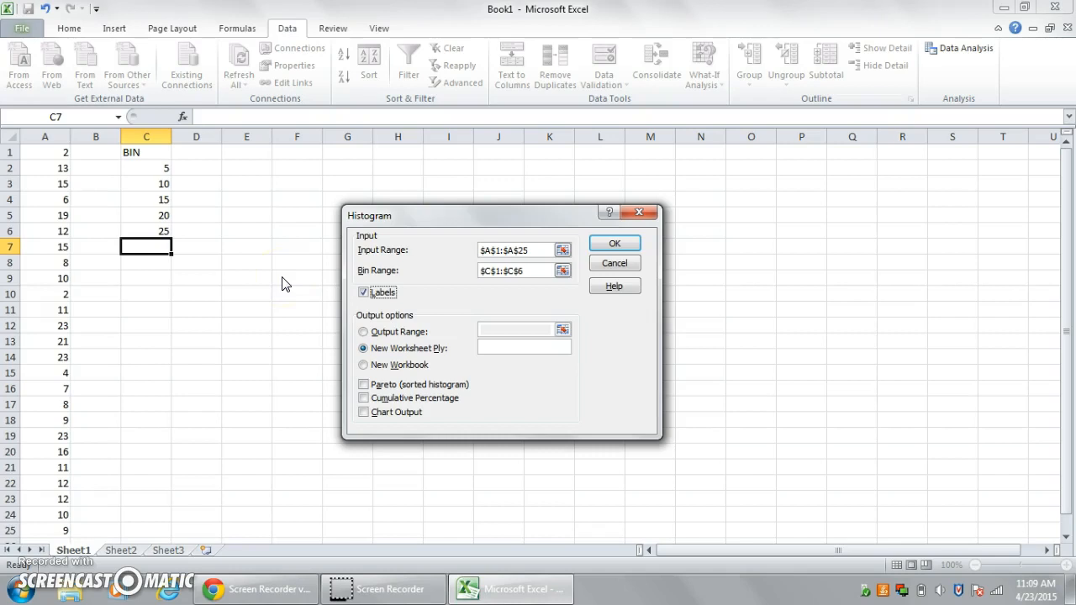
left_click(420, 310)
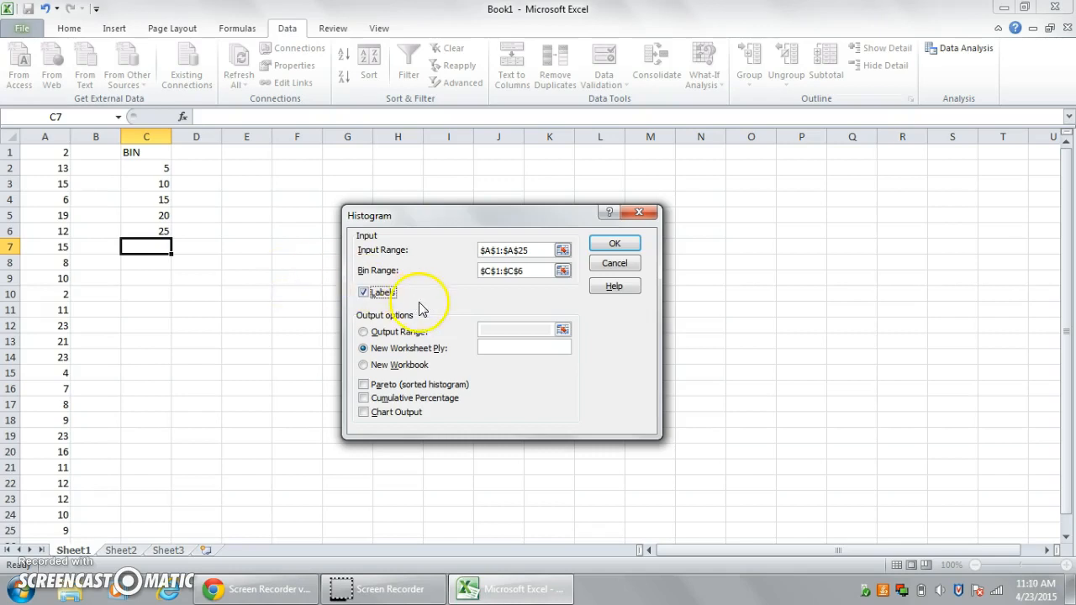
Set the histogram's output range to cell E9 on the current sheet and generate the frequency table.
left_click(364, 333)
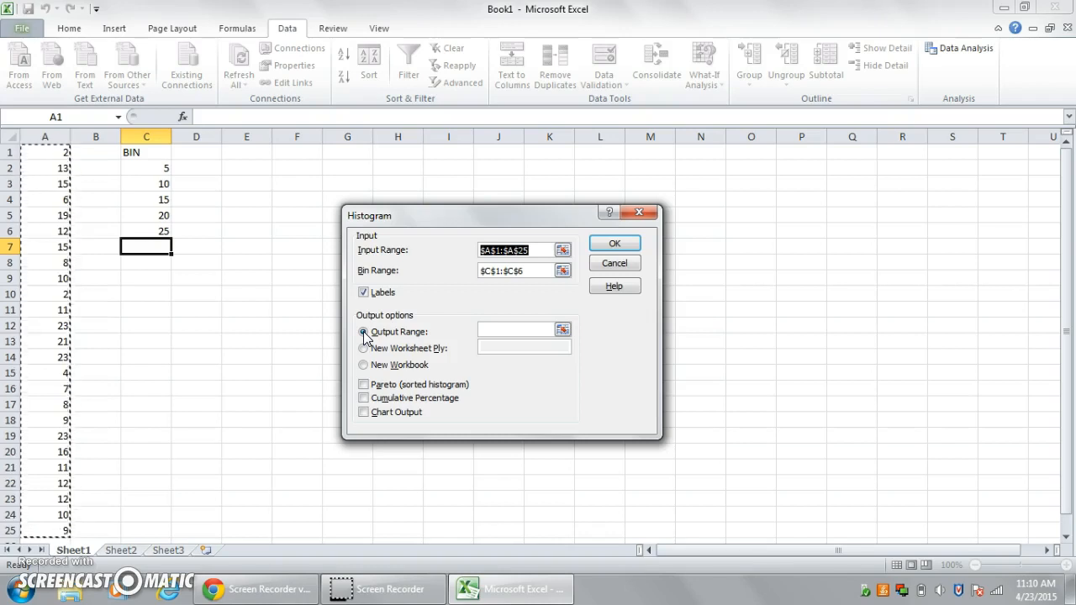
left_click(364, 332)
left_click(510, 252)
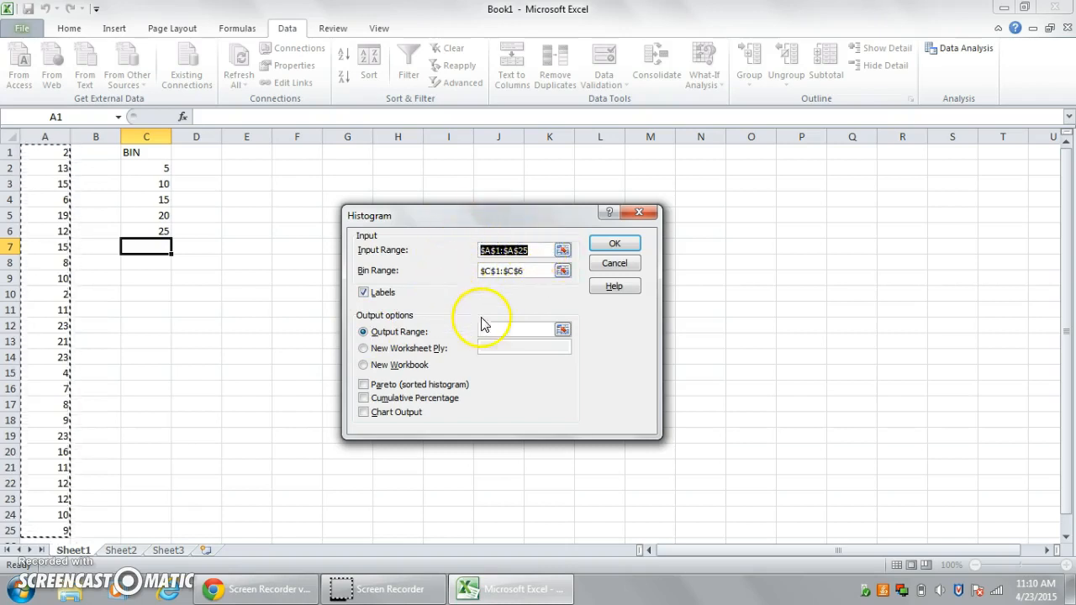
left_click(492, 329)
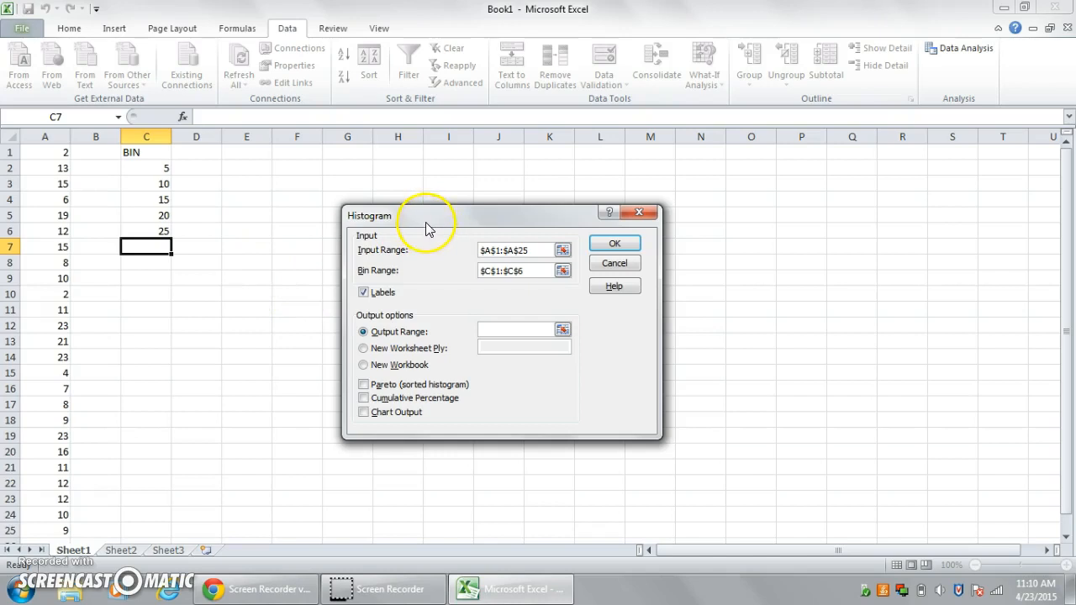
left_click_drag(427, 229, 560, 267)
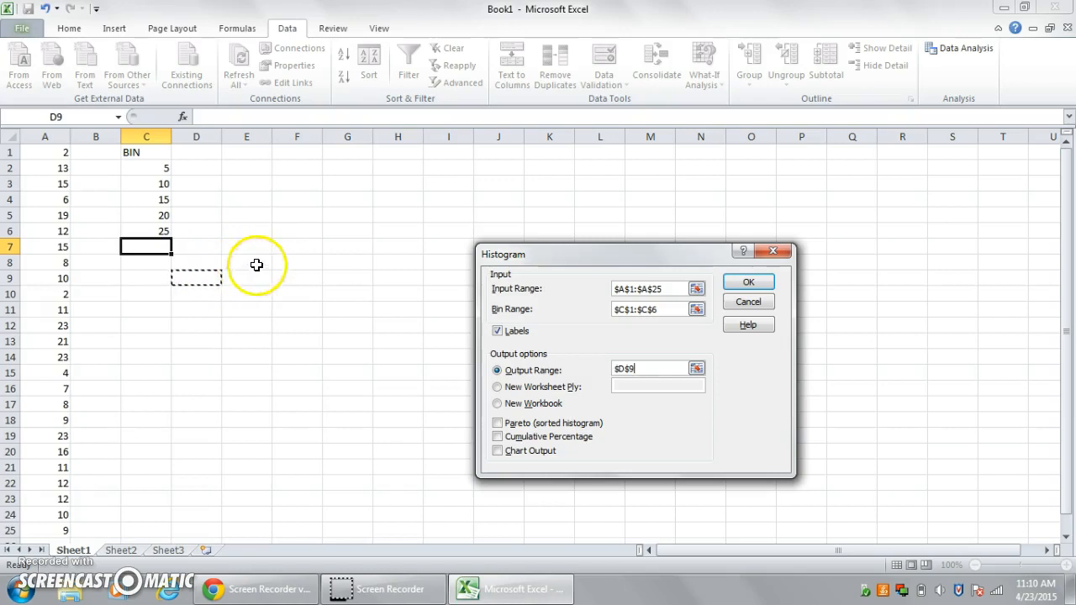
left_click(230, 220)
left_click(210, 263)
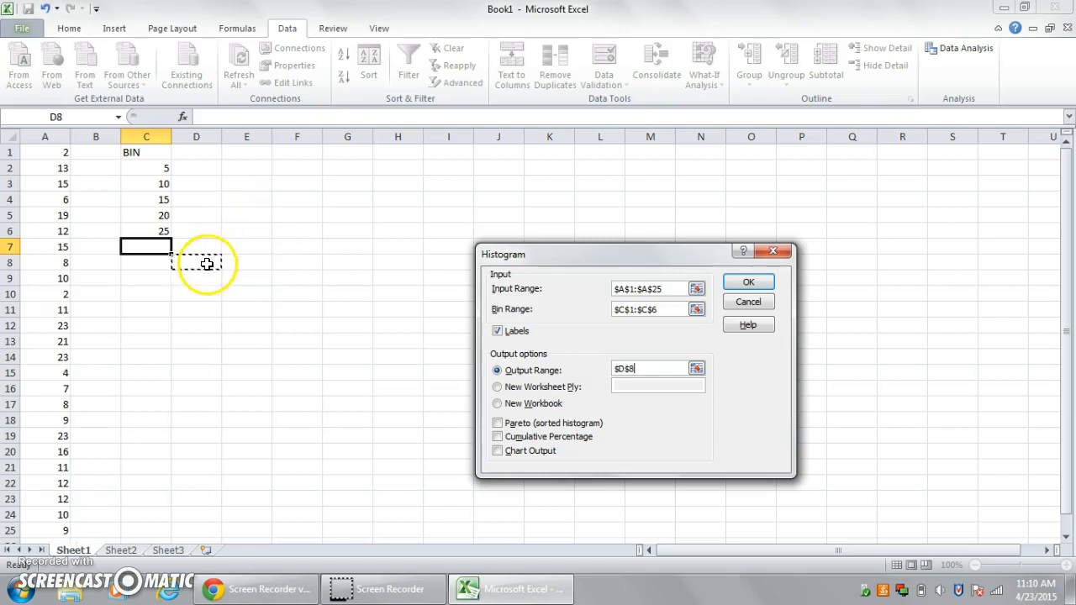
left_click(139, 313)
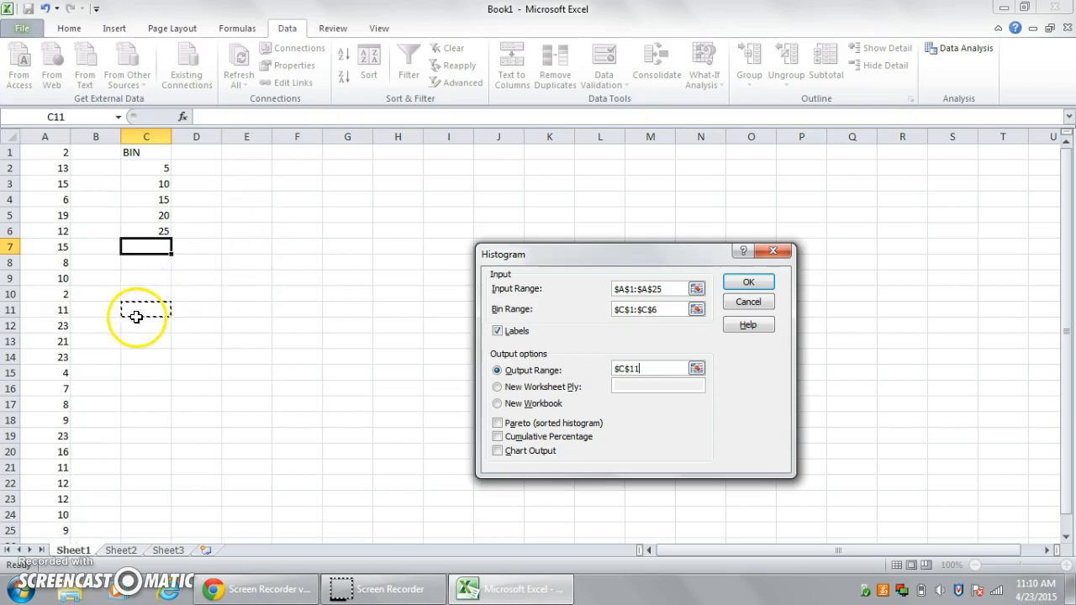
left_click(248, 278)
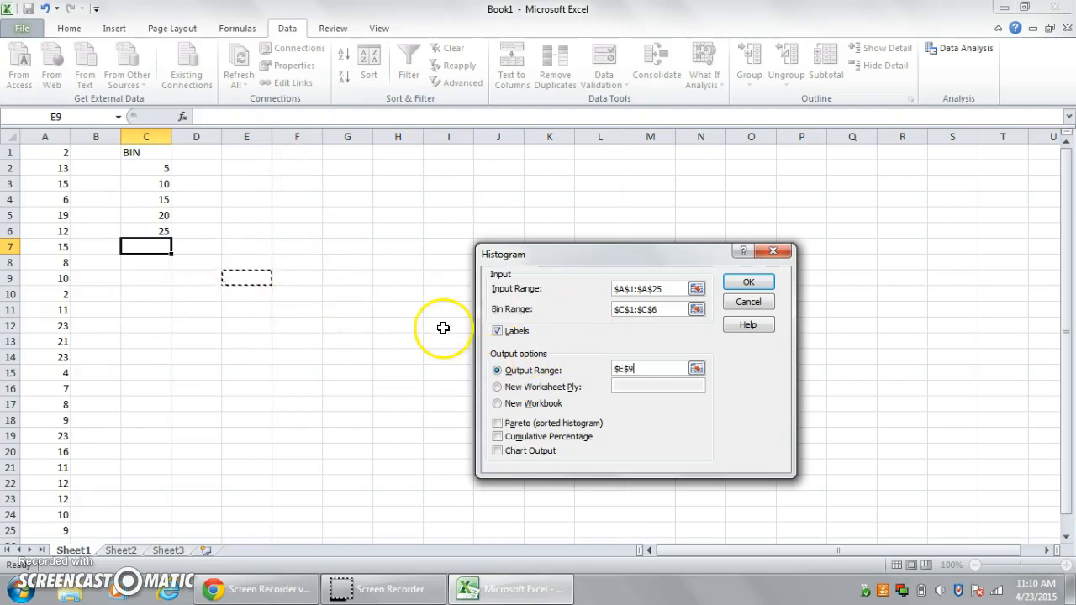
left_click(751, 284)
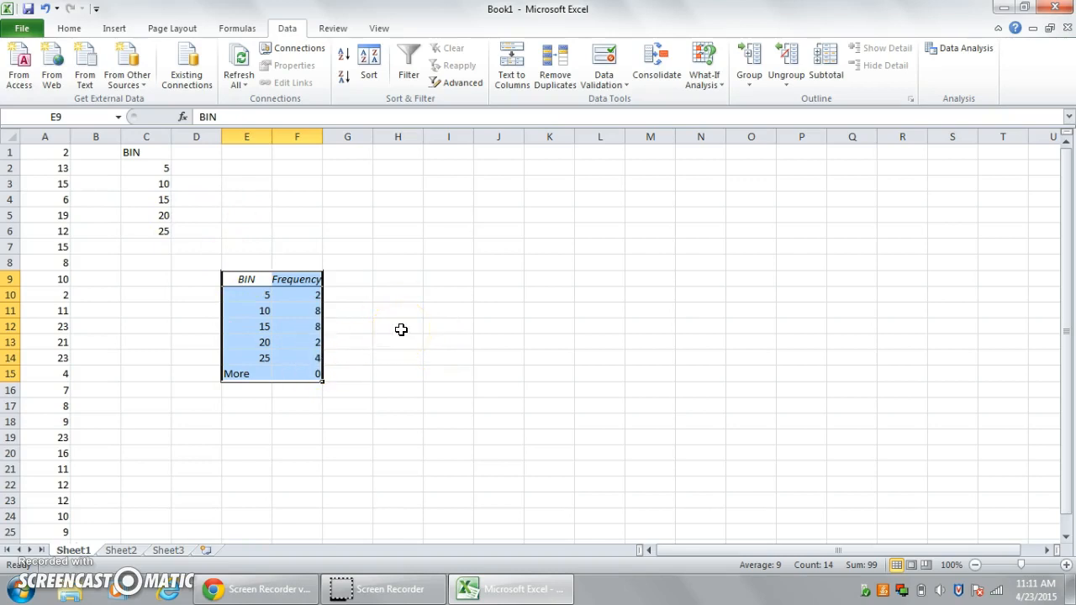
Insert a 3-D clustered column chart from the Frequency heading and its values in F9:F14, leaving out the More row.
left_click(404, 295)
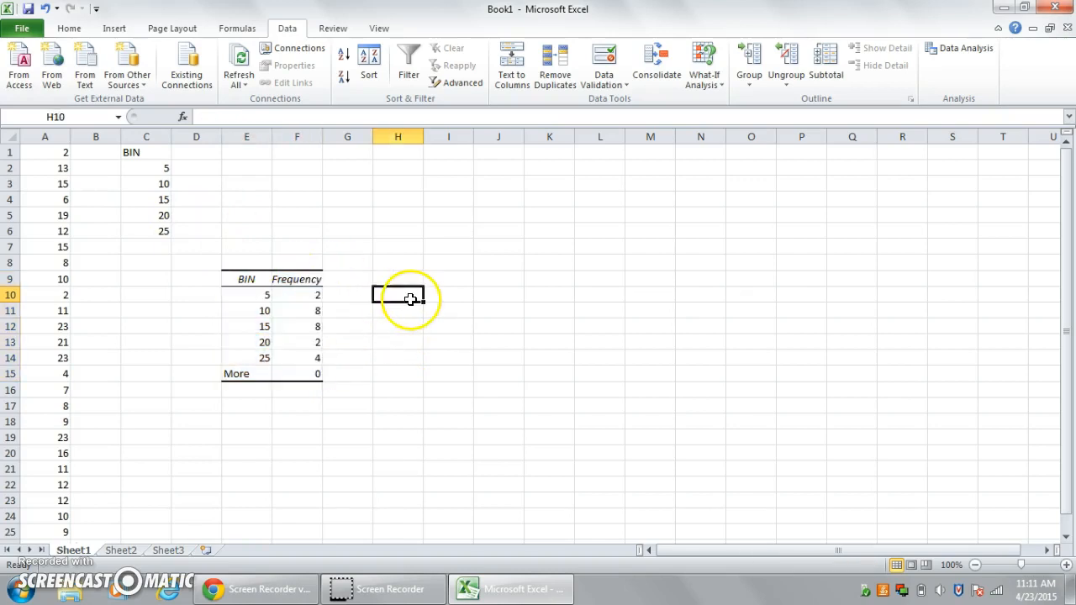
left_click(305, 283)
left_click_drag(305, 282, 306, 354)
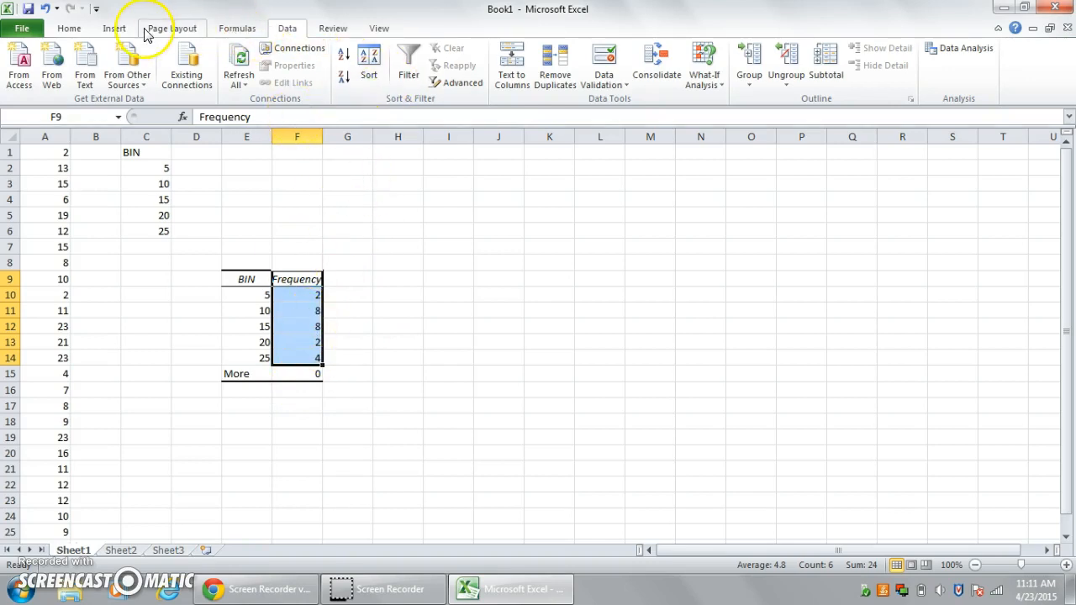
left_click(118, 31)
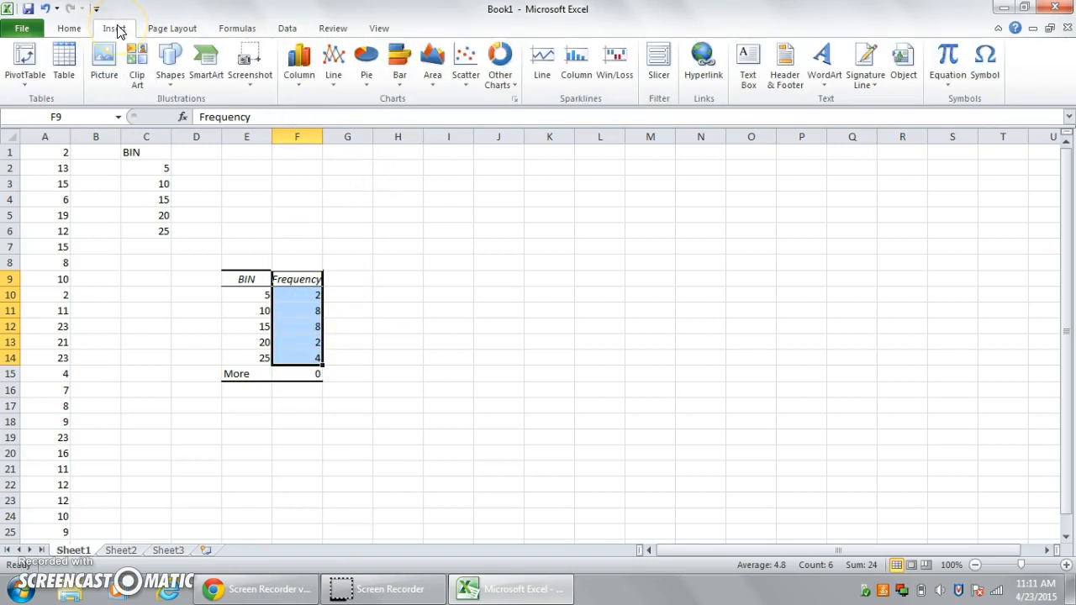
left_click(298, 63)
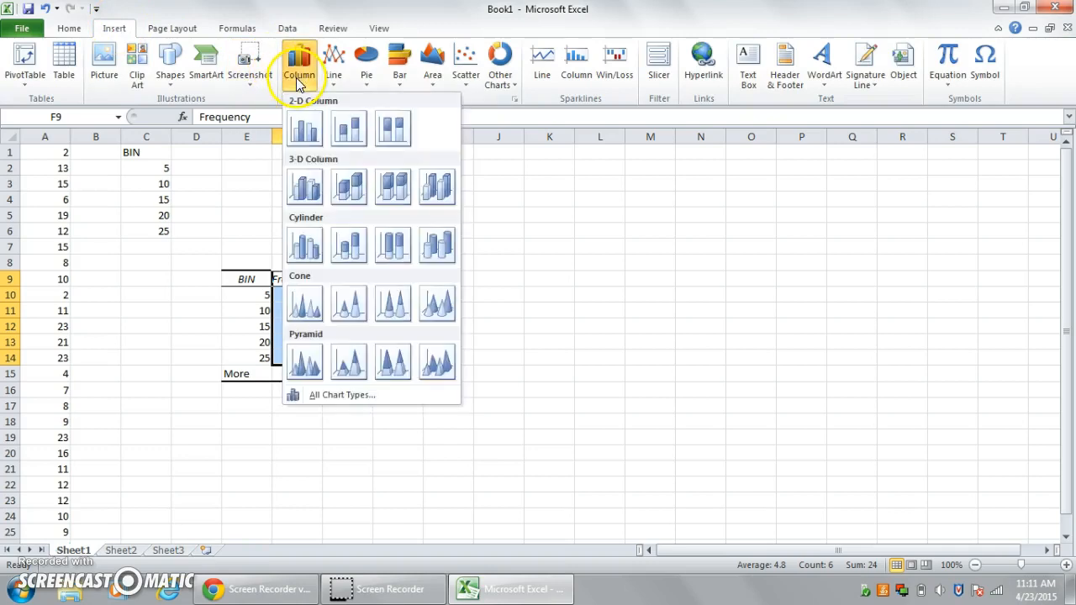
left_click(307, 187)
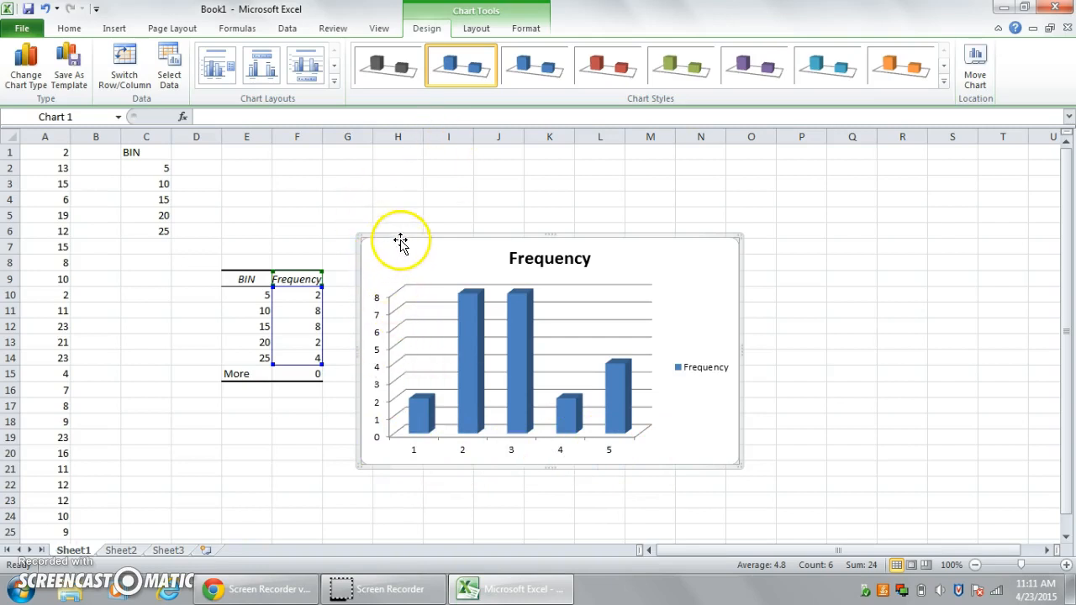
Set the chart's horizontal axis labels to the bin values in E10:E14.
left_click(167, 72)
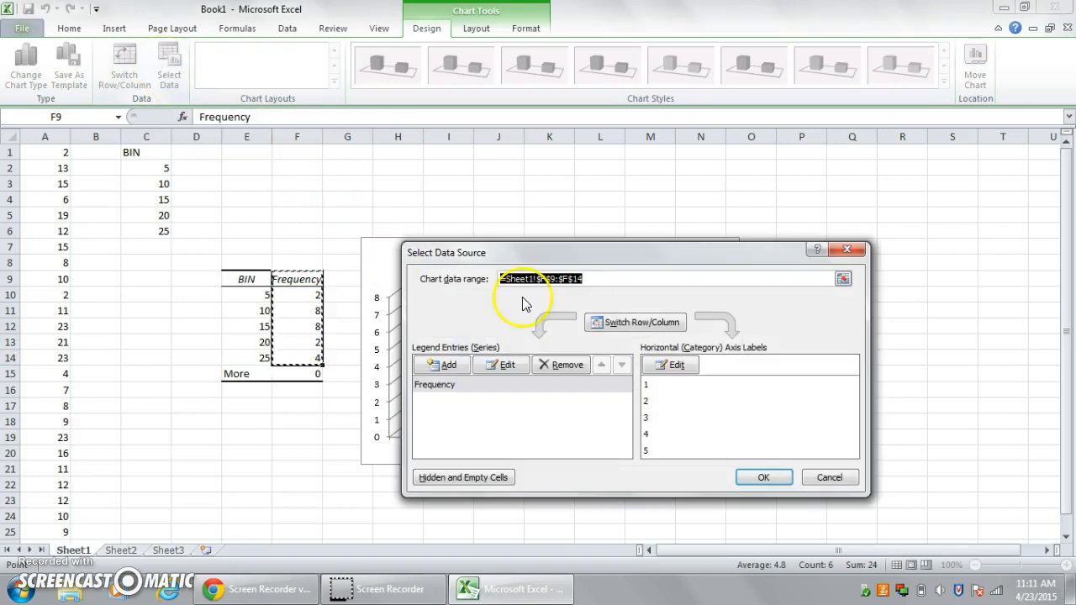
left_click(670, 364)
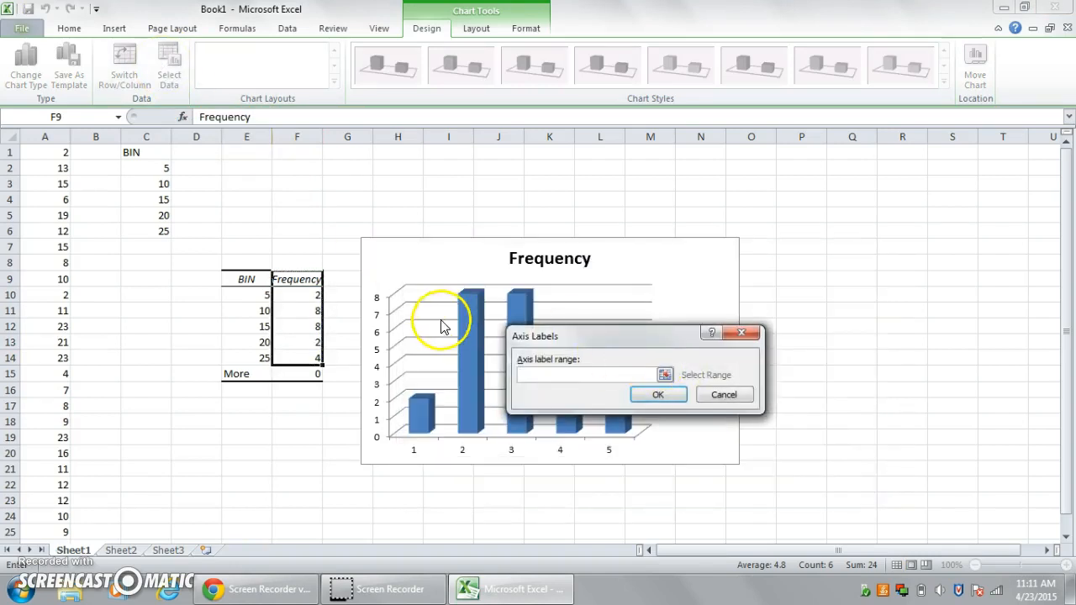
left_click_drag(257, 293, 260, 354)
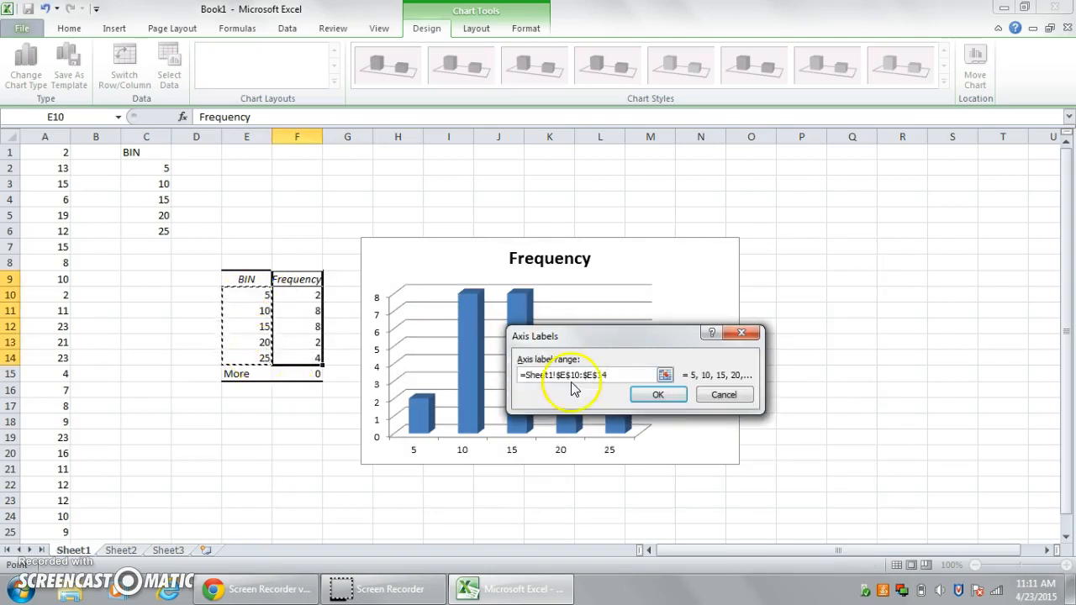
left_click(653, 397)
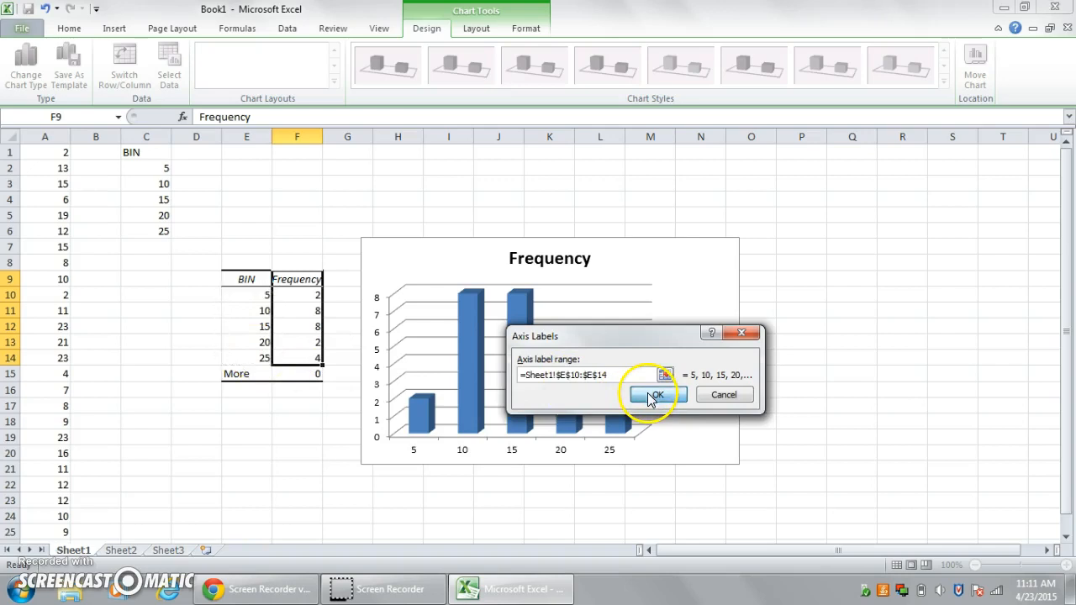
left_click(763, 478)
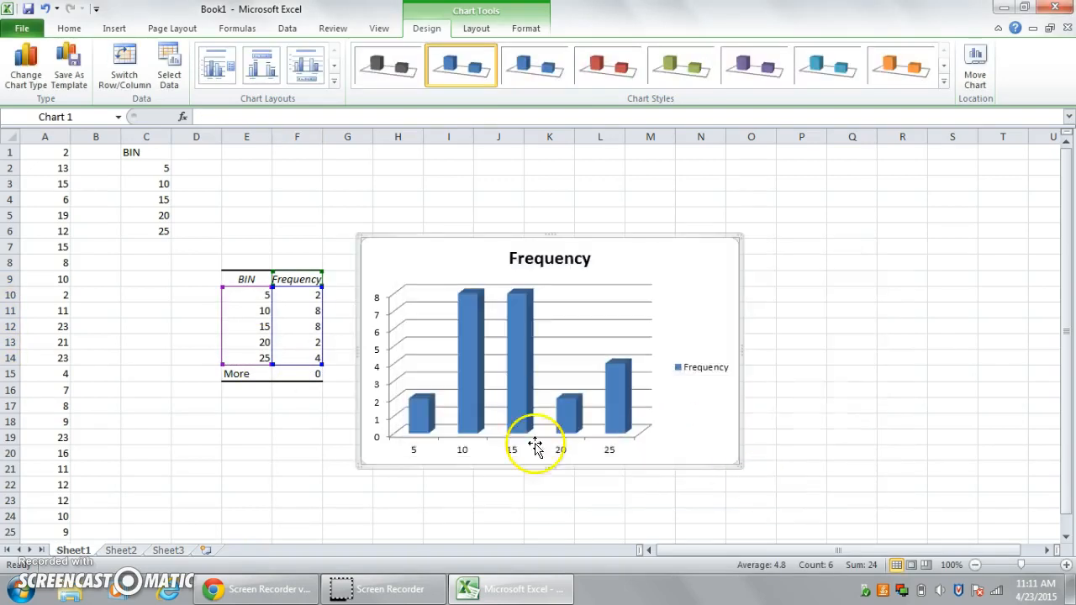